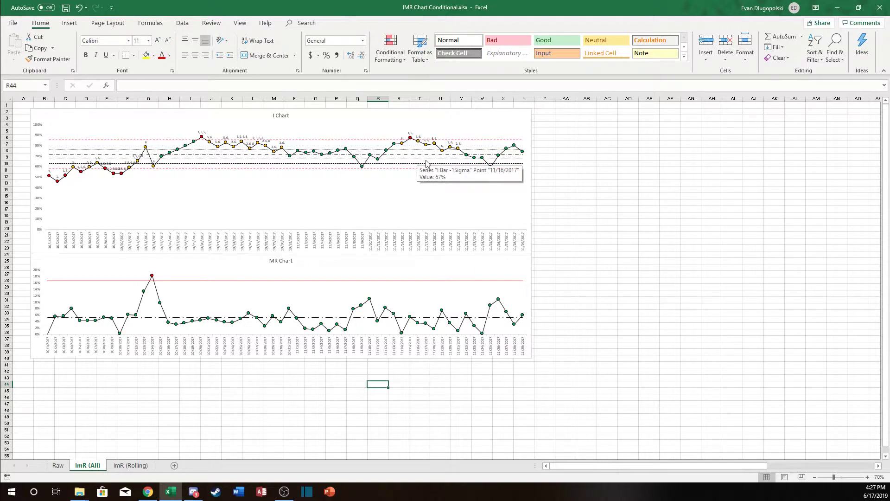
Step: Move from the ImR (All) I and MR charts to the Raw sheet's rule-test table
mouse_move(379, 161)
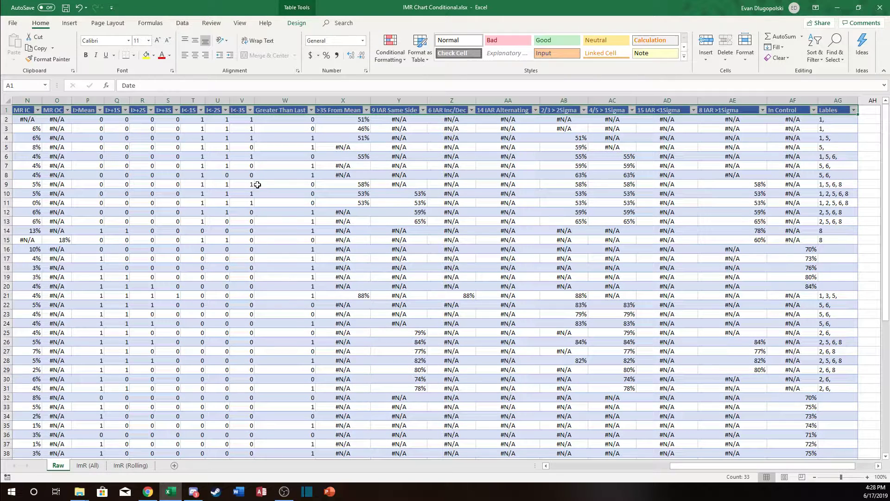
Step: Copy the Raw header row and paste it into cell A1 of the ImR (Rolling) sheet
key(ctrl+c)
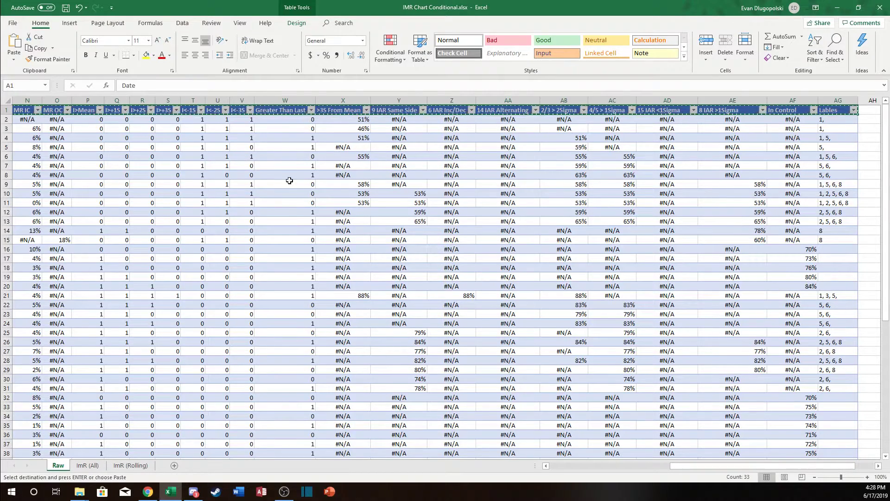
click(69, 23)
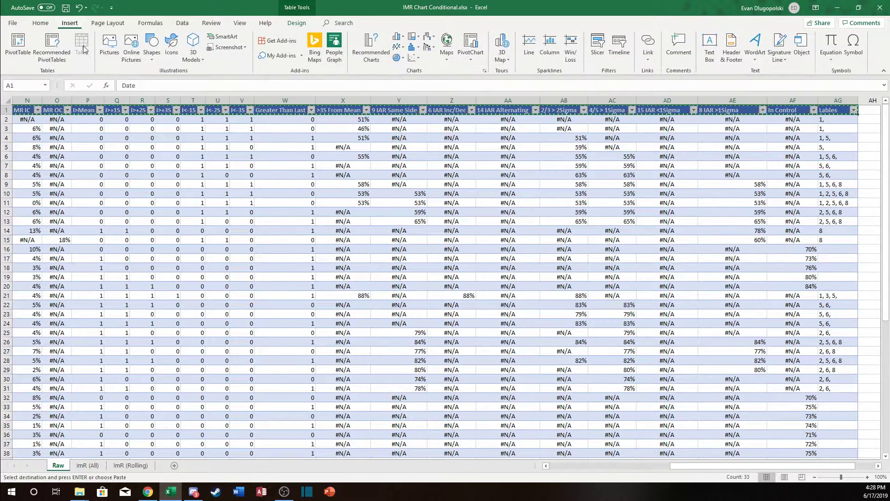
click(130, 464)
click(22, 110)
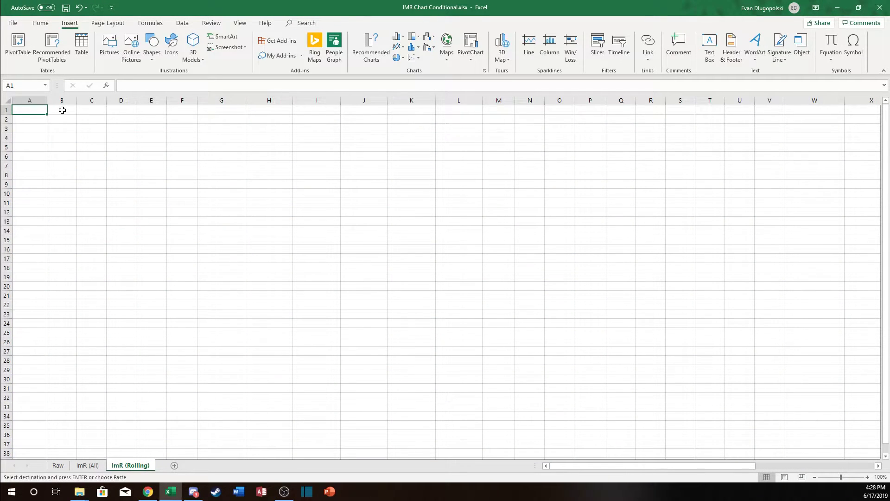
key(ctrl+v)
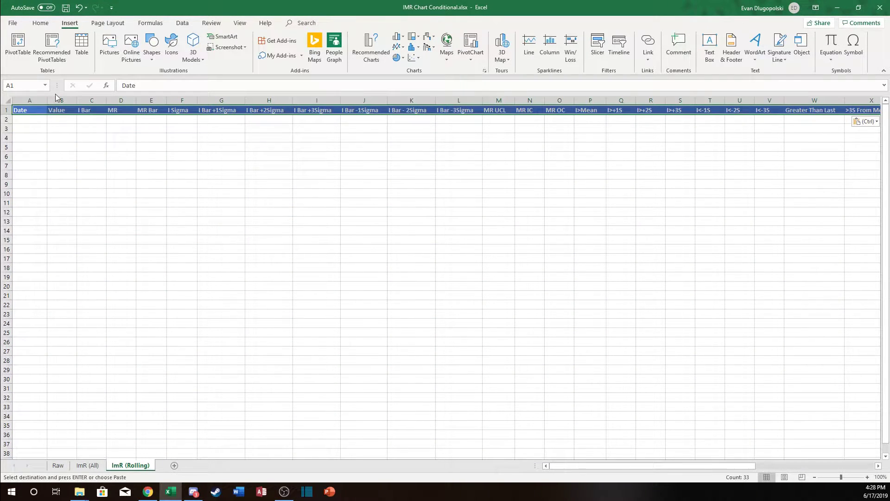
Step: Turn the pasted header row A1:AG1 into a table with 'My table has headers'
click(81, 42)
click(533, 215)
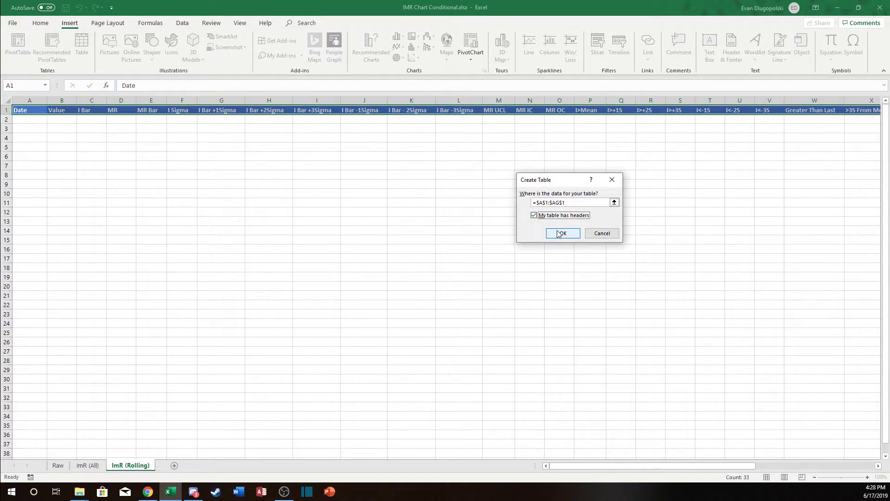
click(561, 233)
click(411, 175)
Step: Check the empty Date column cells of the new table, then go back to Raw
click(28, 119)
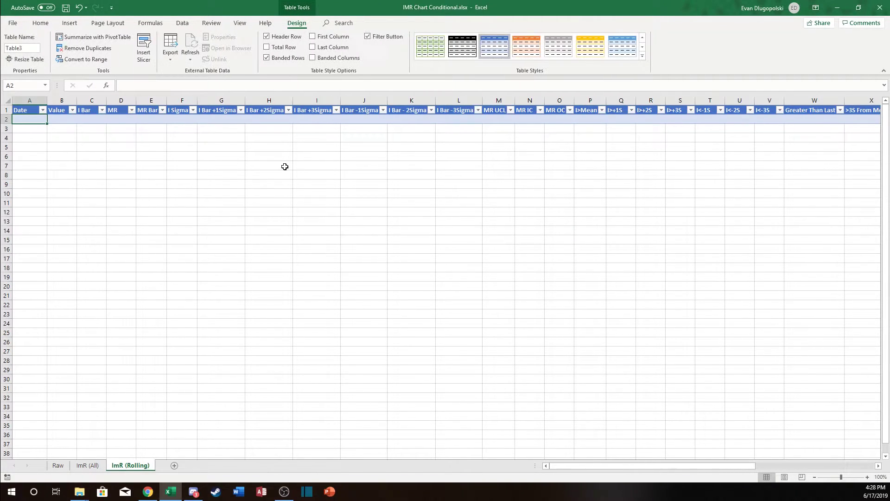
scroll(308, 159, right, 5)
scroll(177, 167, left, 5)
drag(31, 121, 37, 258)
click(121, 211)
drag(30, 119, 29, 239)
click(58, 465)
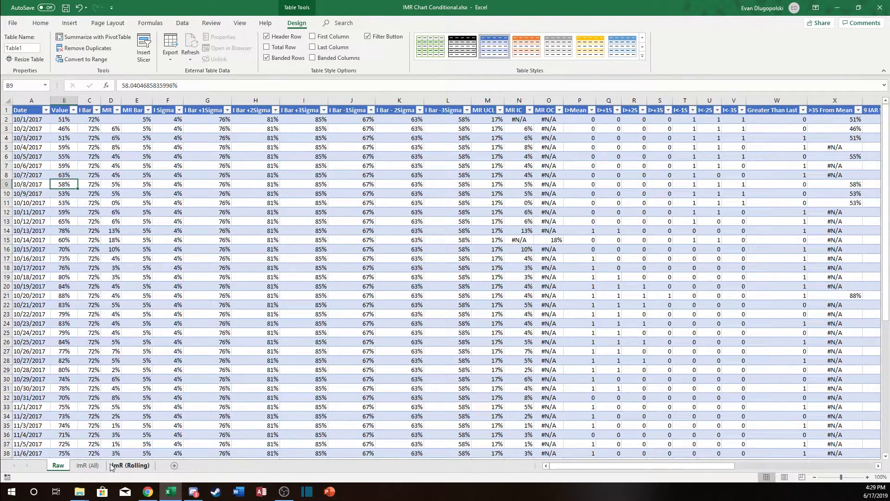
click(130, 465)
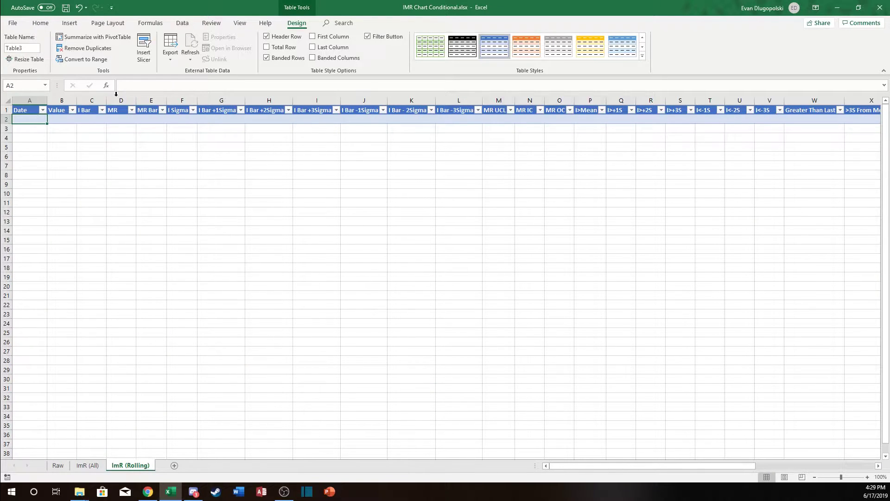
text(=MAX()
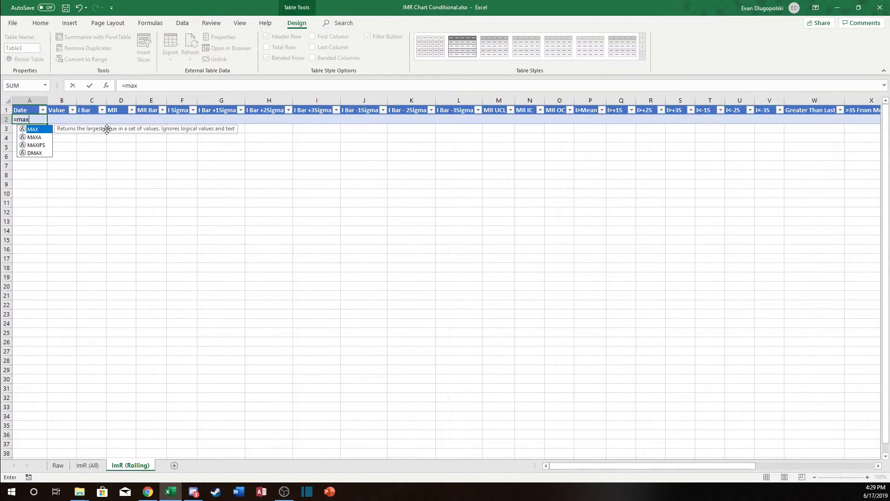
click(58, 465)
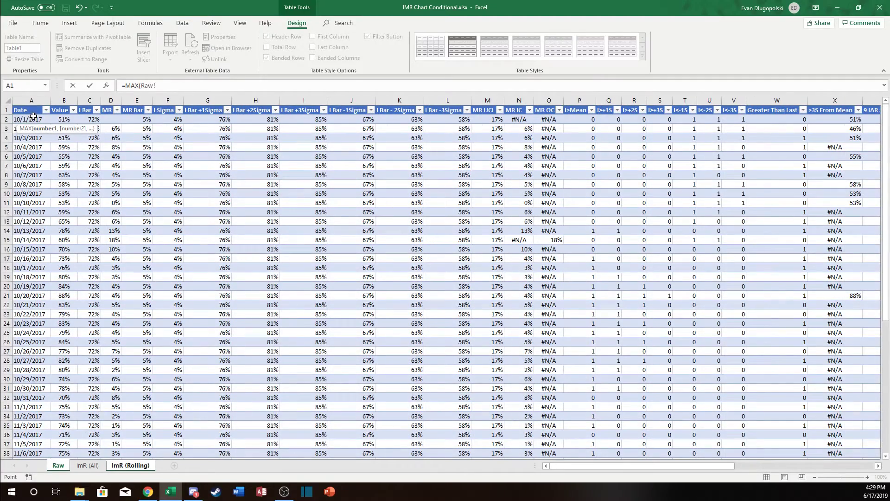
click(33, 116)
key(ctrl+shift+Down)
key(Escape)
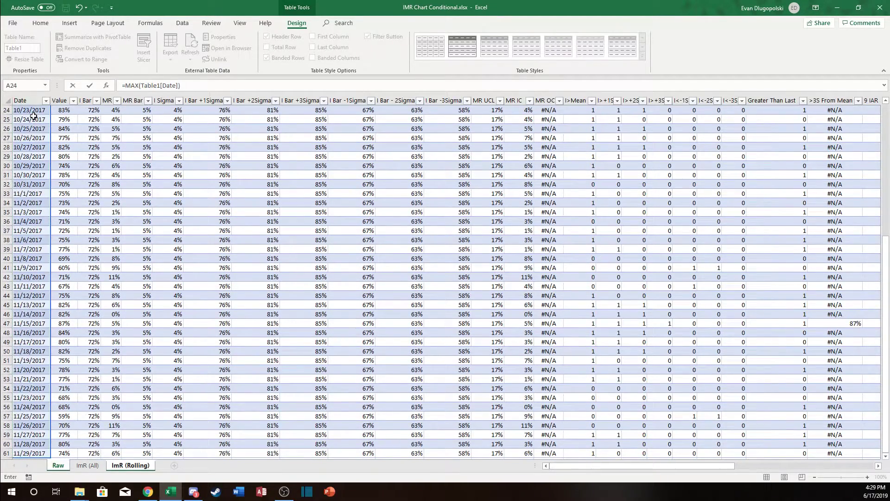
click(33, 239)
scroll(40, 194, up, 8)
click(37, 120)
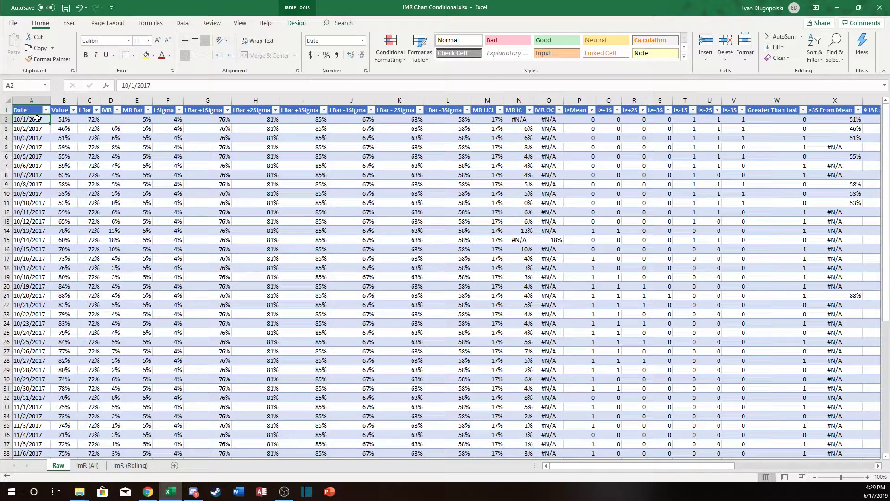
click(40, 202)
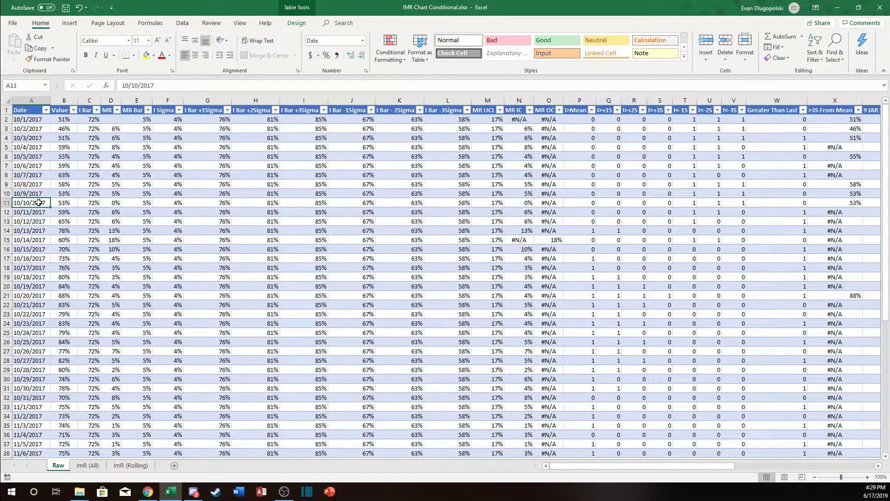
key(shift+Right)
key(shift+Right)
key(shift+Right)
key(shift+Right)
click(40, 195)
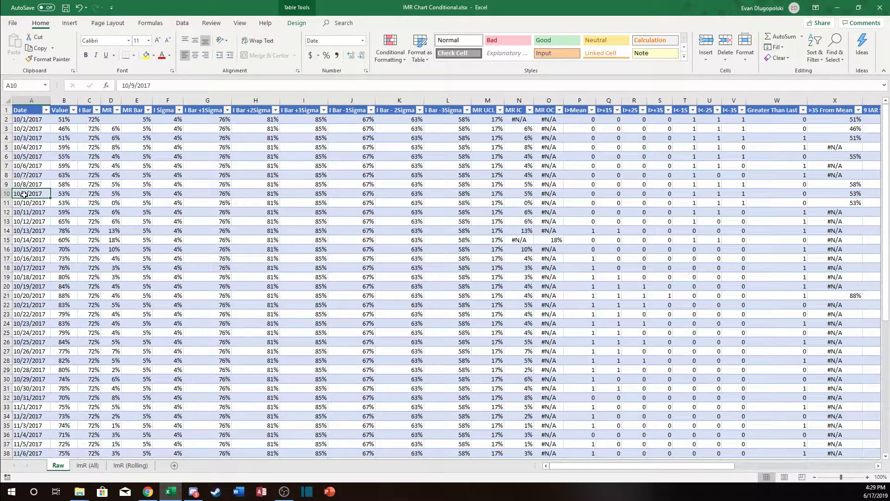
drag(39, 193, 94, 189)
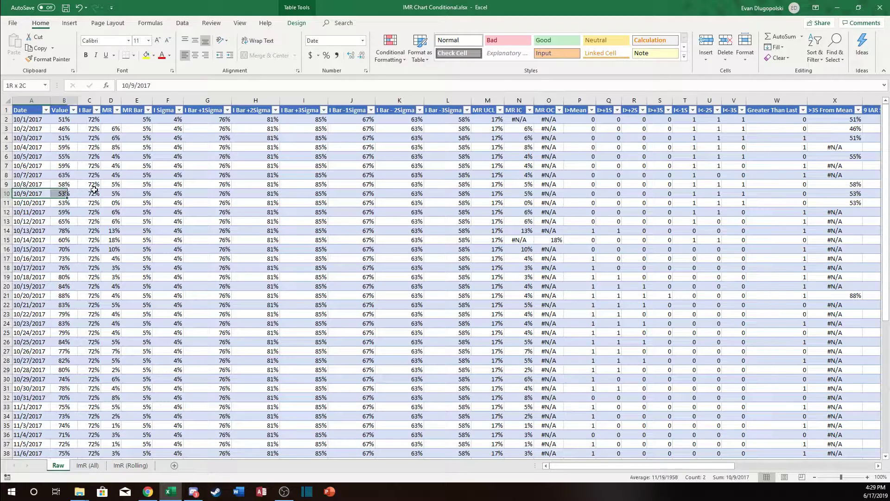
click(38, 195)
scroll(38, 195, down, 5)
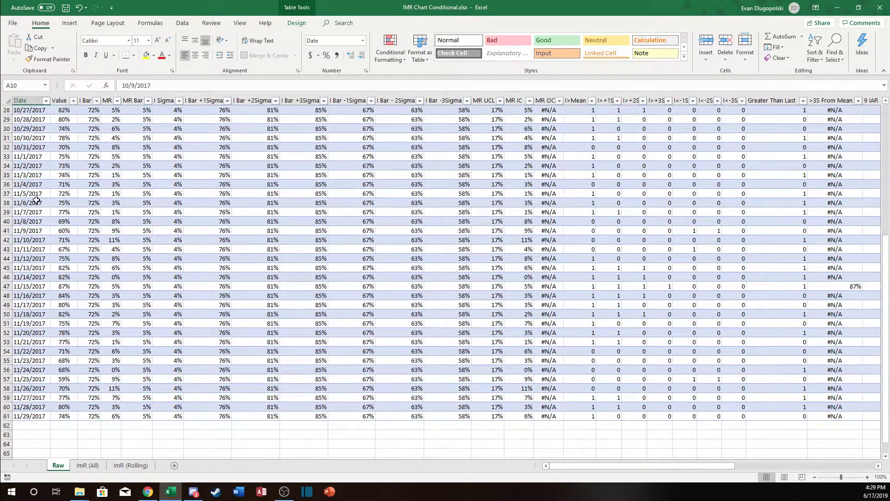
scroll(37, 199, up, 5)
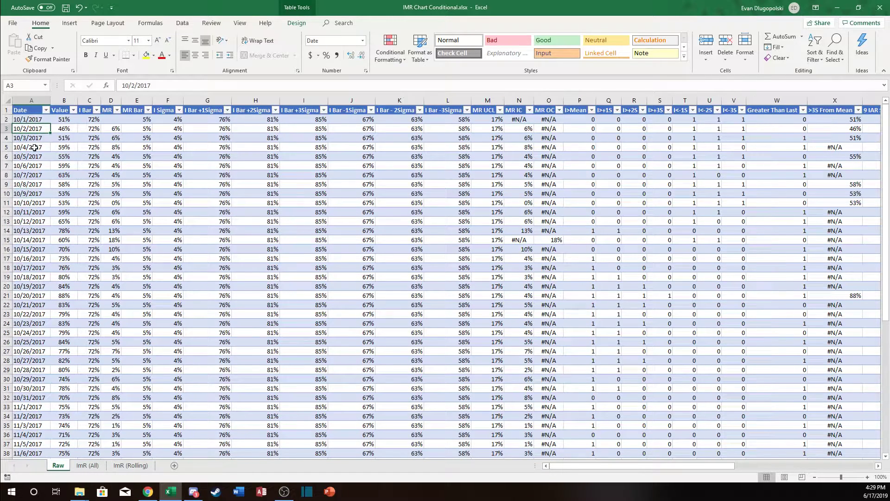
click(34, 137)
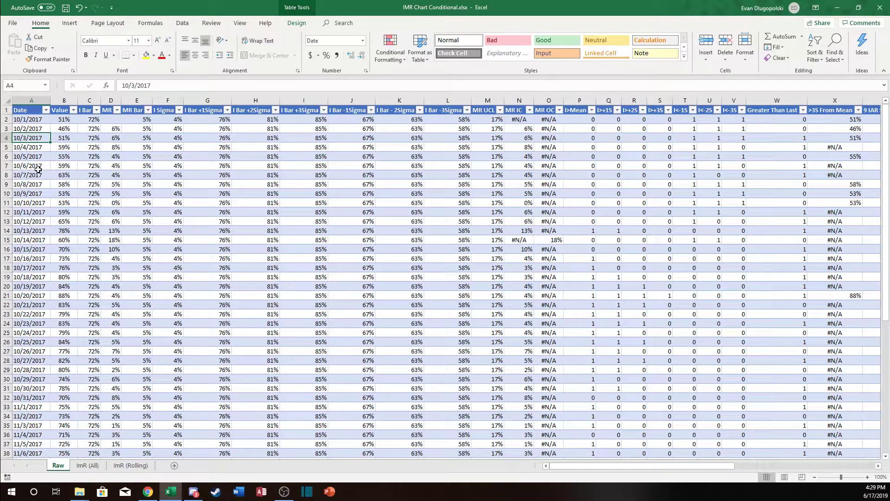
click(29, 194)
Step: Insert an 'Index' column before Value on Raw and move it left of Date
right_click(68, 101)
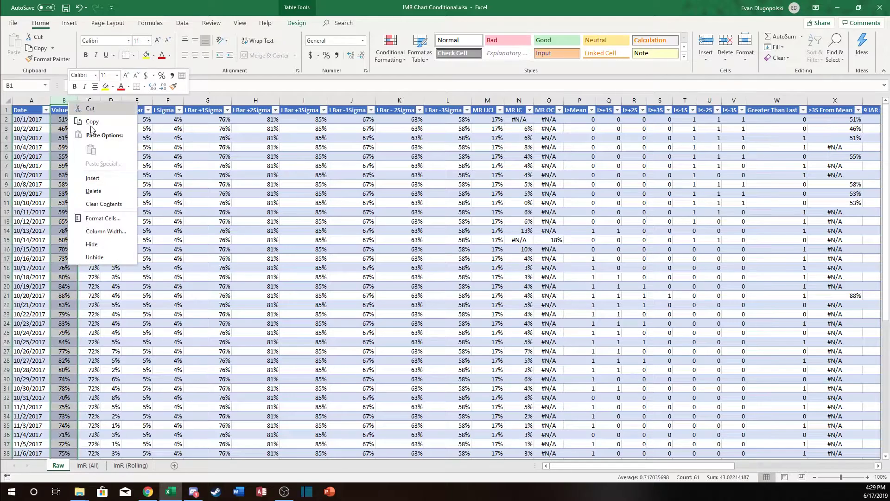
click(92, 178)
click(74, 111)
text(In)
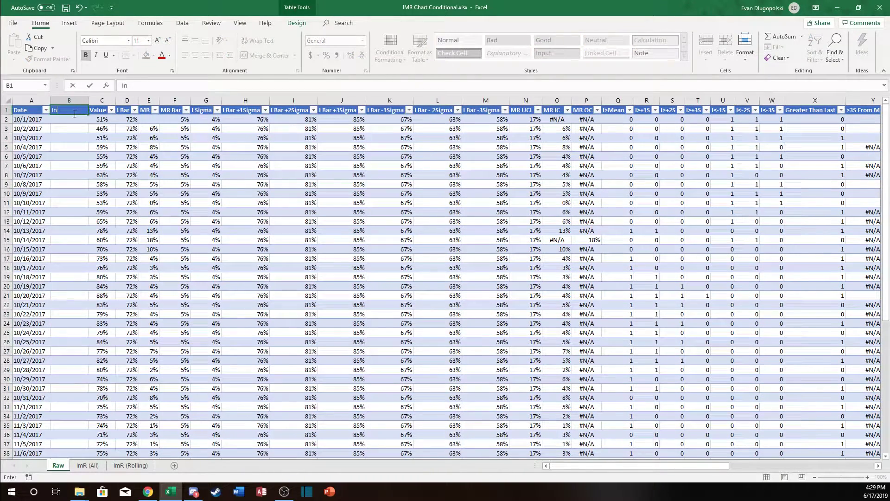
text(dex)
key(Return)
click(69, 107)
click(73, 110)
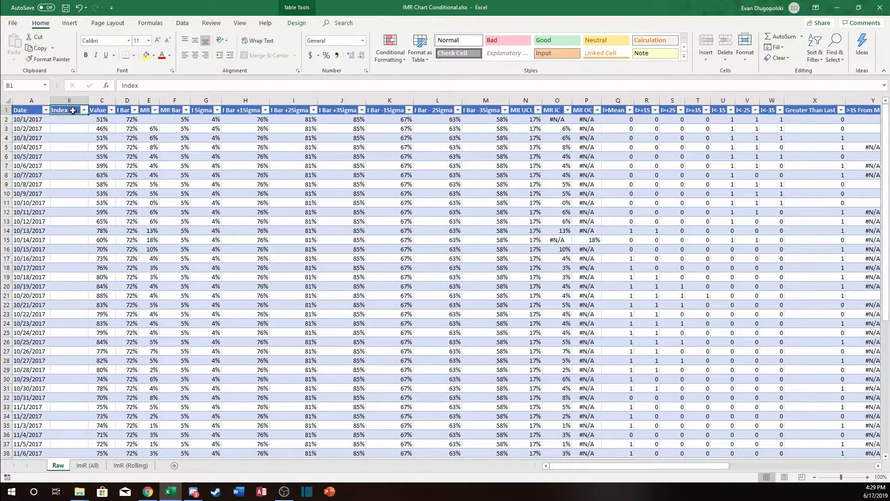
click(73, 110)
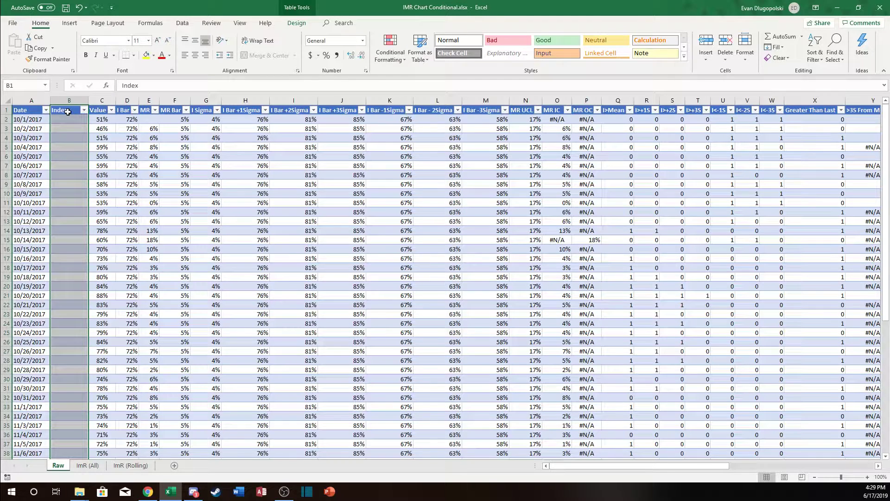
drag(68, 112, 36, 110)
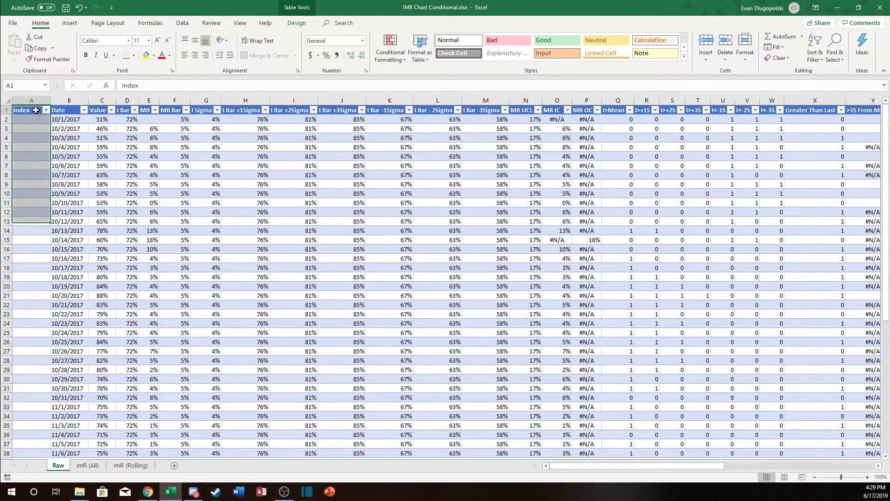
Step: Fill the Index column with the formula =row()-1
click(27, 120)
text(=row())
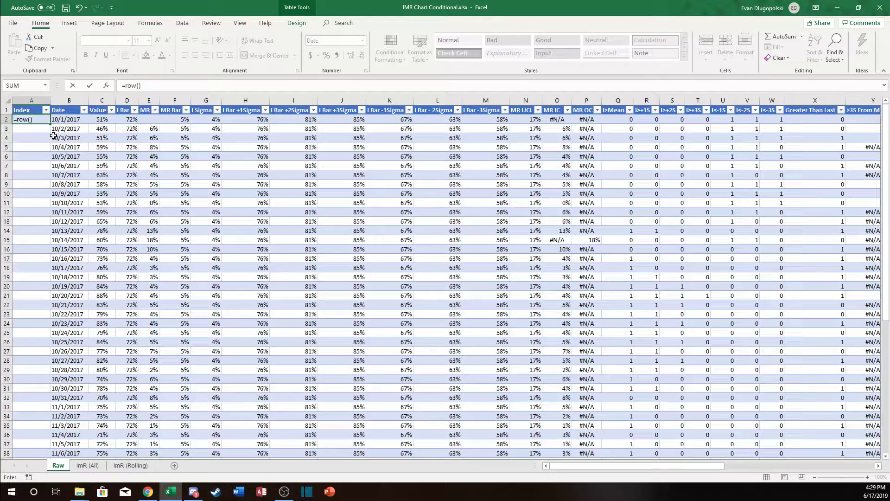
text(-1)
key(Return)
click(29, 120)
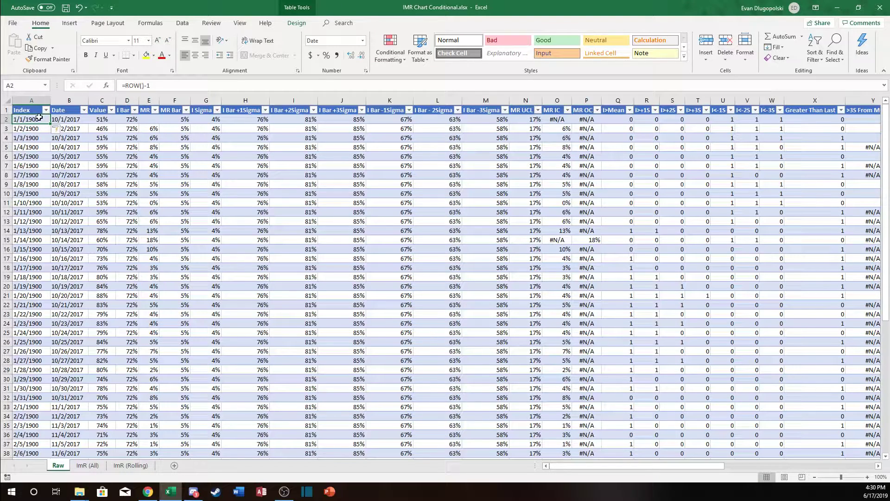
Step: Format the Index column as plain numbers instead of dates and review its values
click(32, 101)
click(363, 41)
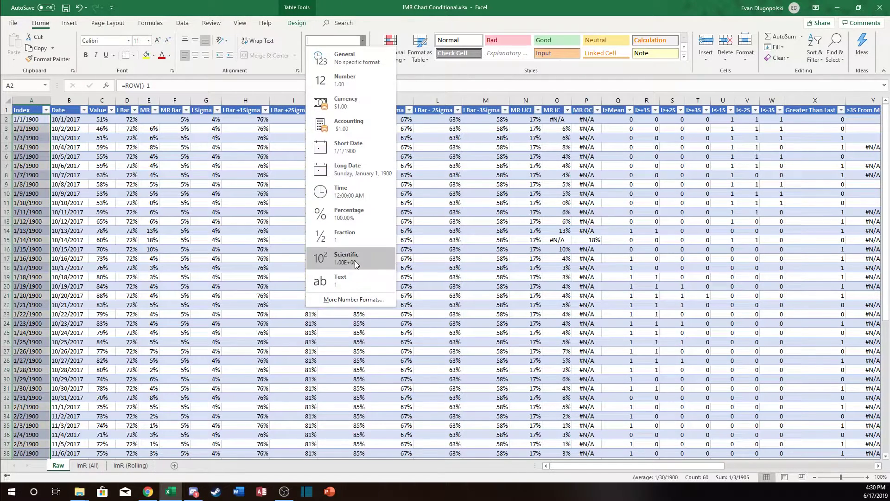
click(343, 281)
scroll(35, 185, down, 7)
click(34, 197)
scroll(46, 259, down, 10)
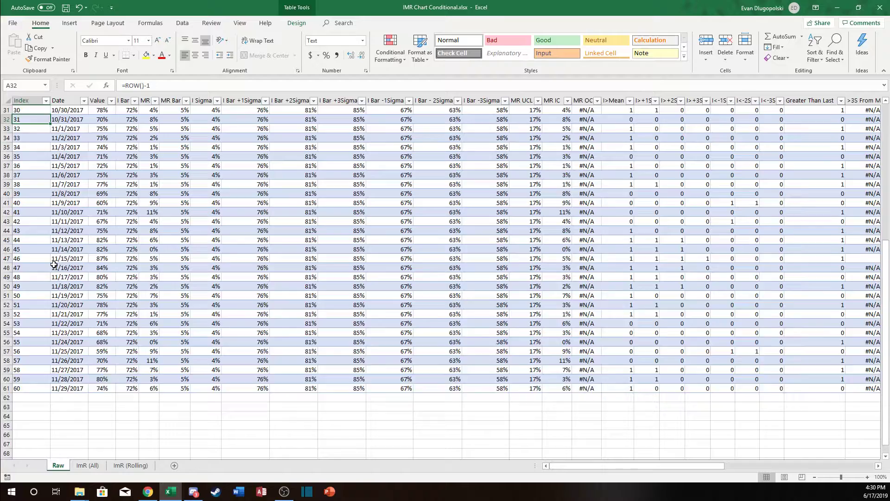
click(40, 203)
scroll(40, 204, up, 17)
click(31, 157)
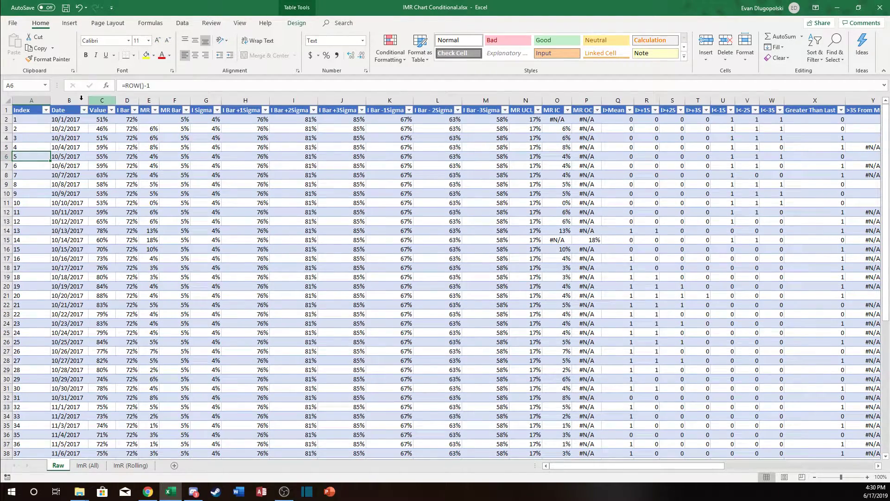
Step: Delete the unwanted first column so Date sits in column A again
click(31, 100)
right_click(33, 101)
click(53, 176)
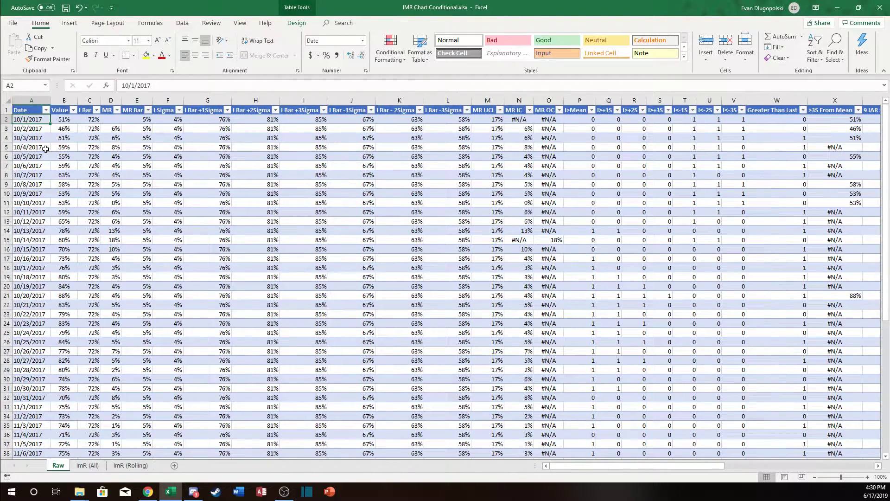
click(37, 132)
click(37, 168)
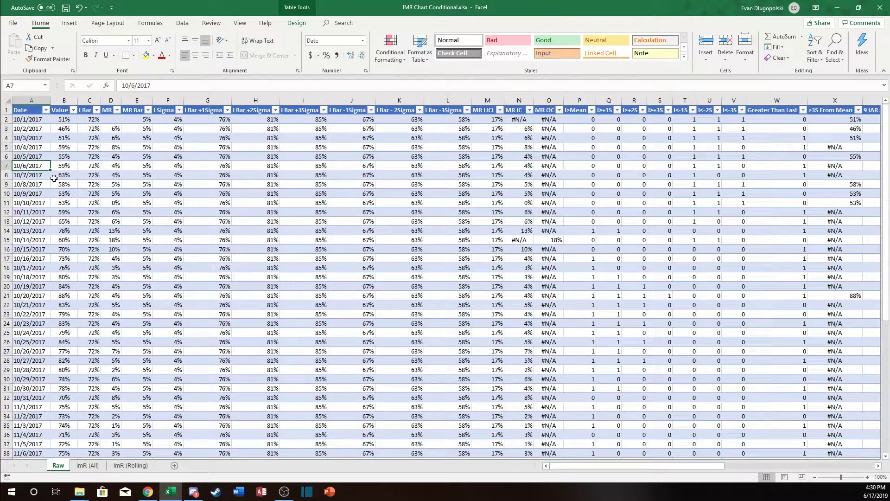
Step: Format cell A2 of the ImR (Rolling) table as Short Date
click(131, 465)
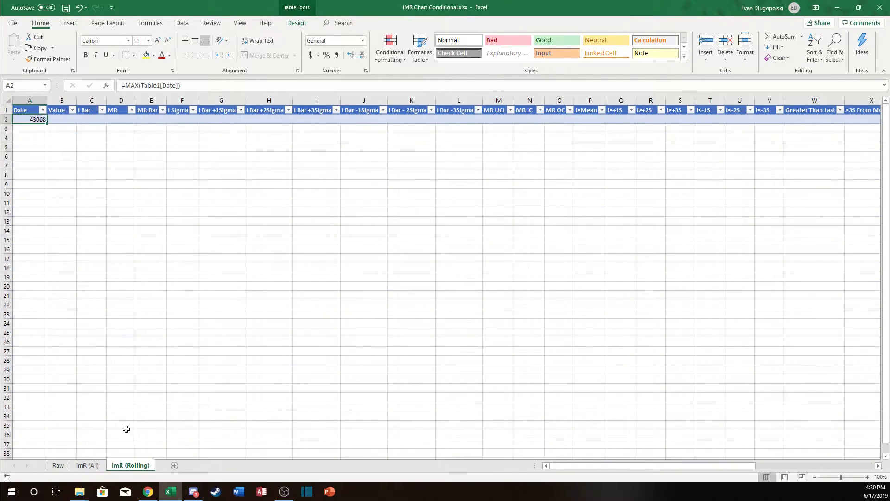
double_click(26, 122)
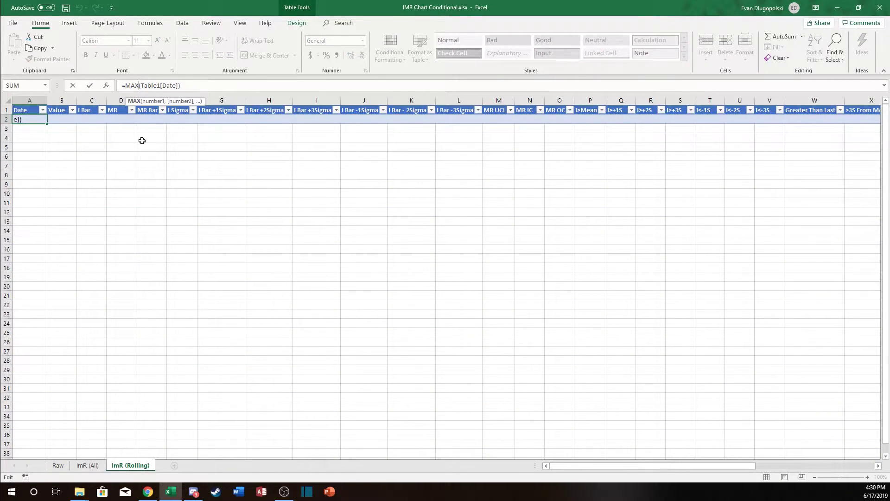
key(Escape)
click(362, 40)
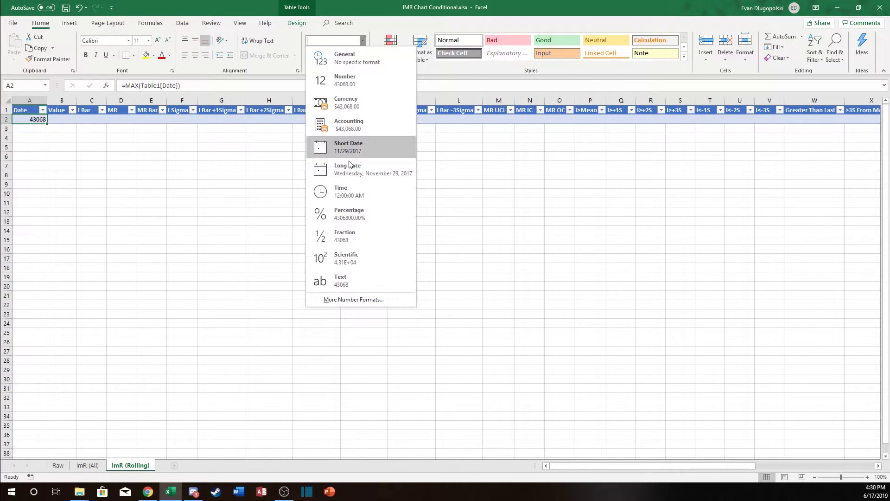
click(348, 147)
Step: Change A2's formula to =MAX(Table1[Date])-(ROWS(Table3)-ROW())-1
key(F2)
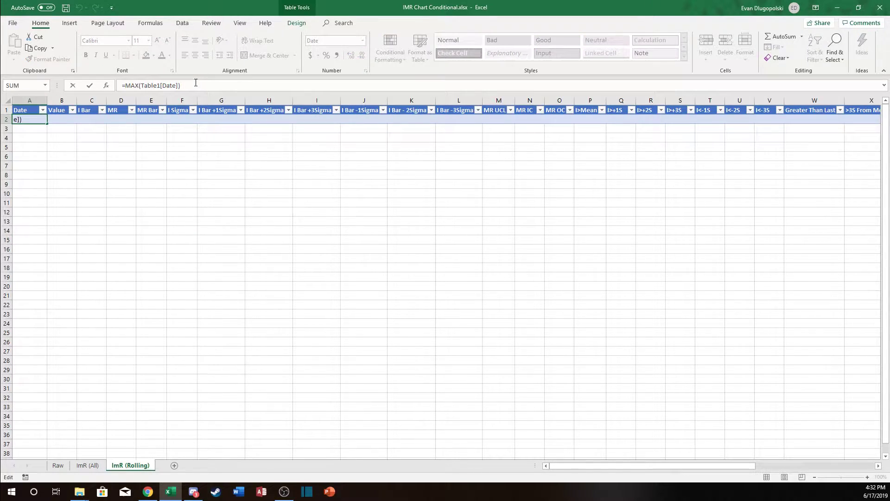
text(-)
text((ROW)
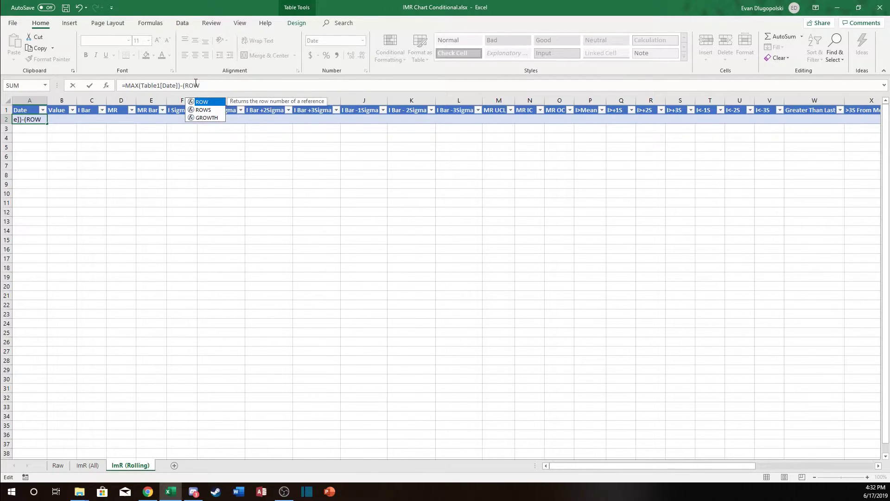
text(S(TAB)
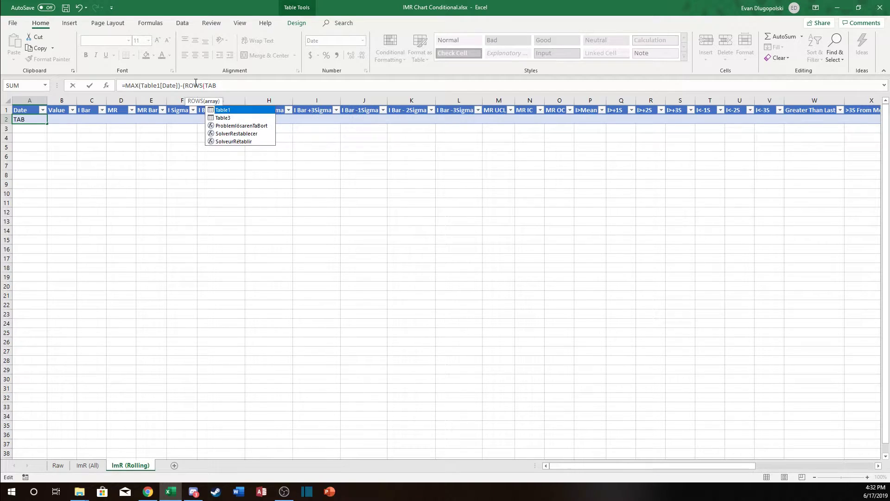
key(Down)
key(Tab)
text())
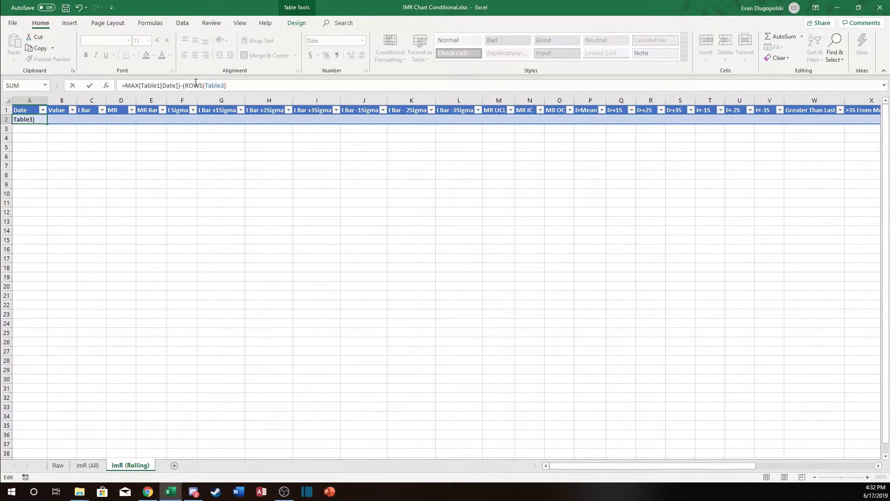
text(-ROW()
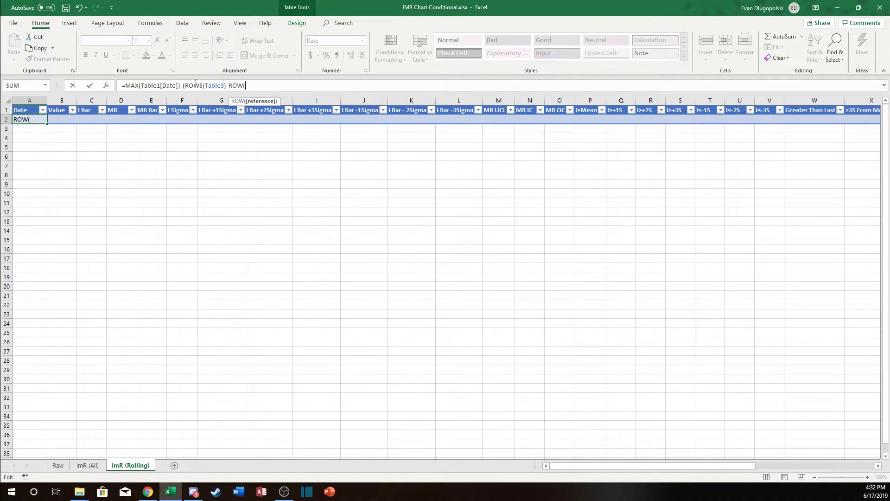
text()))
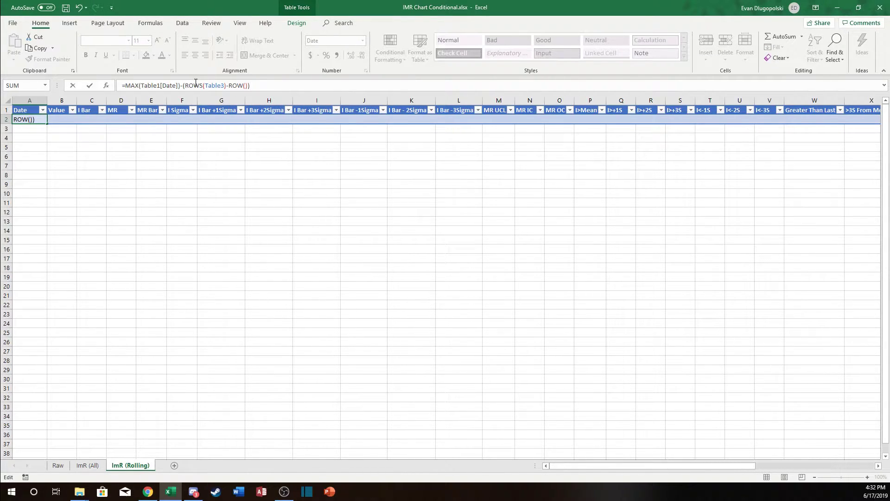
text(-1)
click(39, 119)
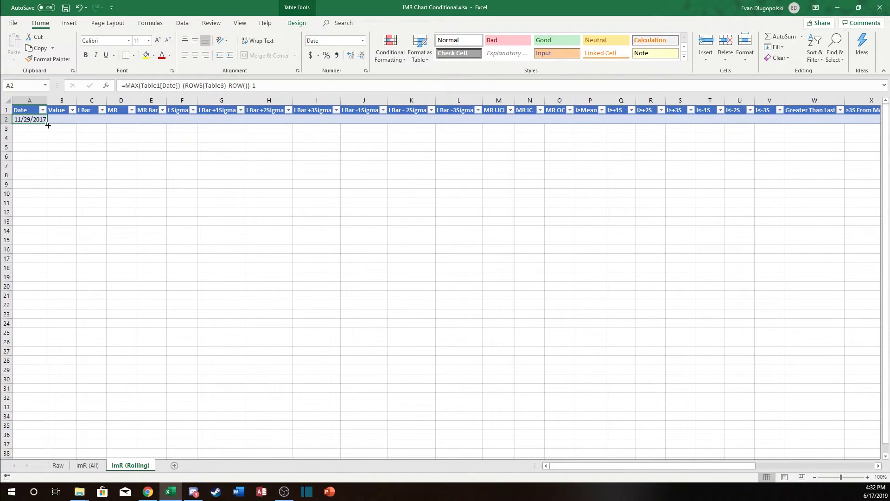
Step: Fill the date formula down to row 10, listing 11/21/2017 to 11/29/2017
drag(48, 125, 49, 199)
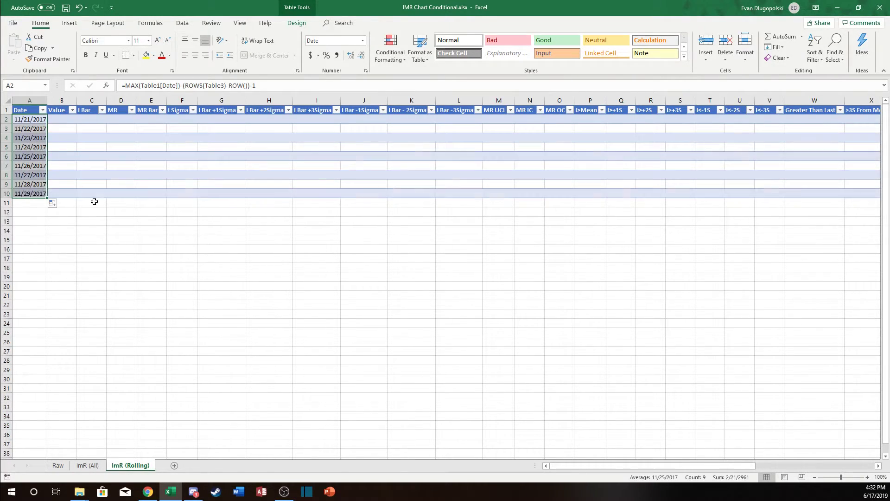
click(81, 220)
key(ctrl+Left)
key(ctrl+Up)
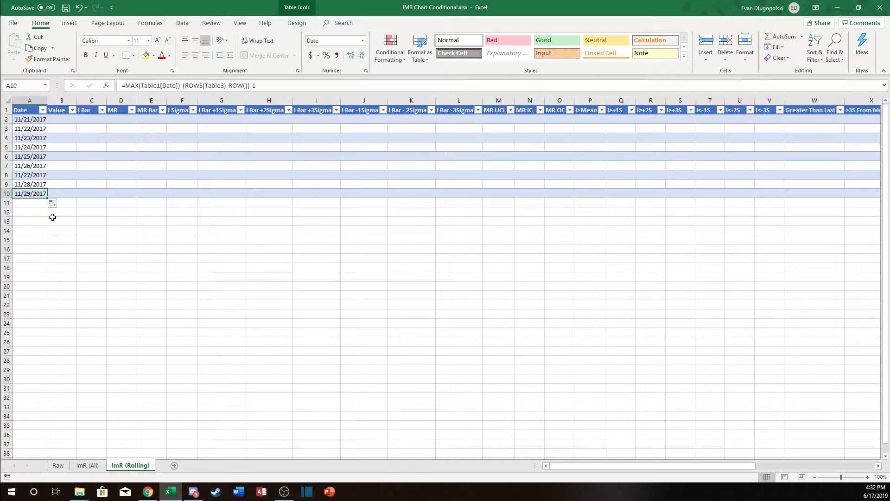
key(Up)
key(Up)
key(Up)
key(Up)
key(Up)
key(Up)
key(Up)
key(Up)
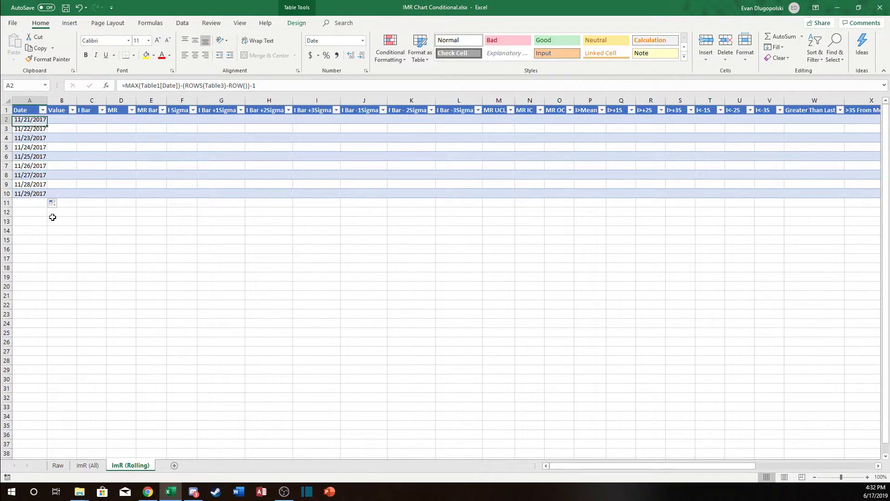
key(Down)
key(Down)
key(Down)
key(Down)
key(Down)
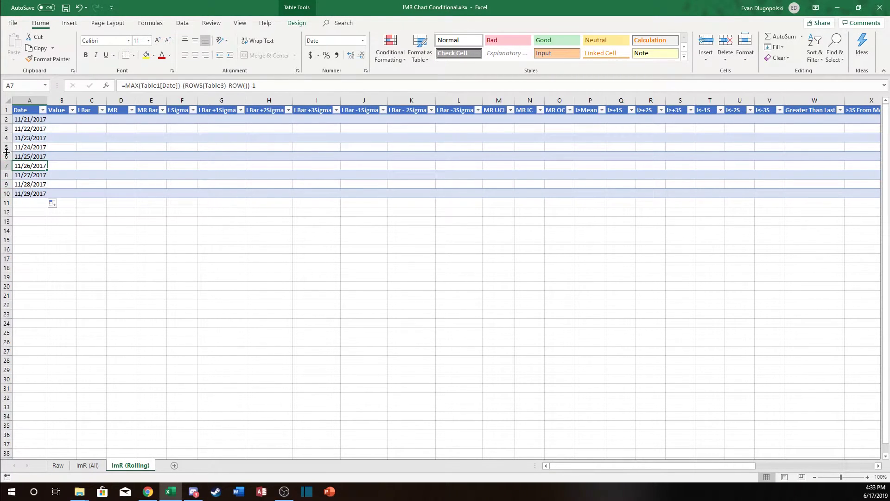
Step: Delete rows 6 to 10 from the ImR (Rolling) table
drag(7, 156, 6, 193)
right_click(7, 193)
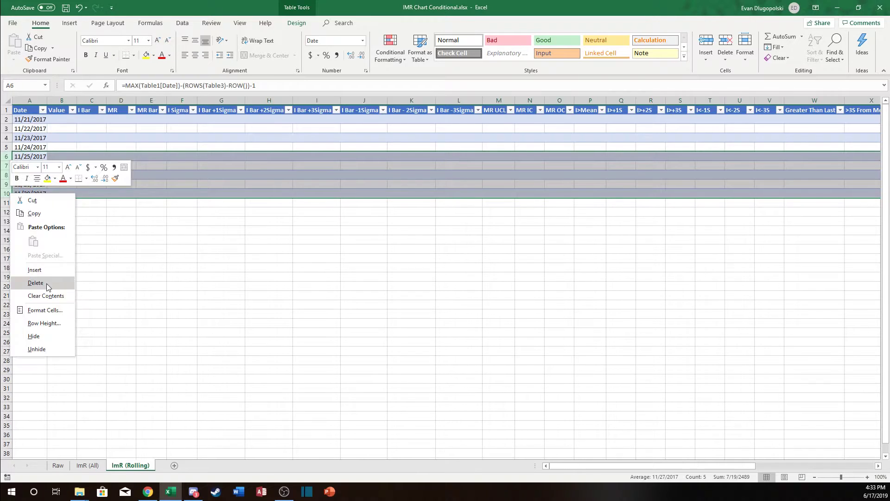
click(47, 283)
Step: Extend the dates from A5 down to row 31, covering 10/31/2017 to 11/29/2017
mouse_move(37, 120)
mouse_down()
mouse_move(36, 148)
mouse_move(36, 118)
mouse_up()
click(37, 149)
click(42, 148)
click(43, 156)
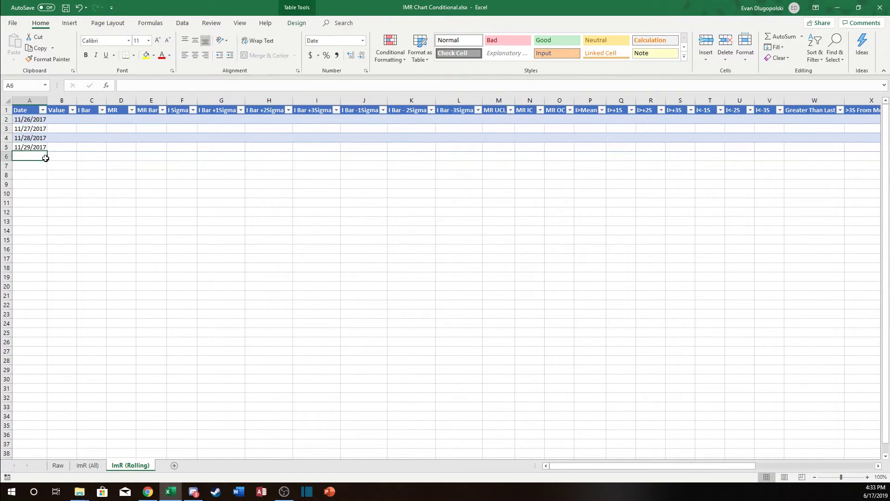
key(Up)
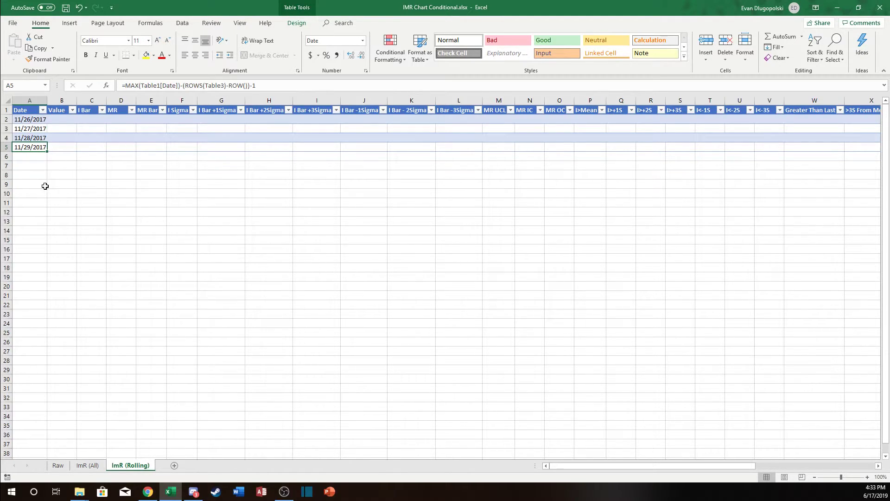
drag(25, 119, 43, 389)
click(28, 156)
key(Up)
click(18, 305)
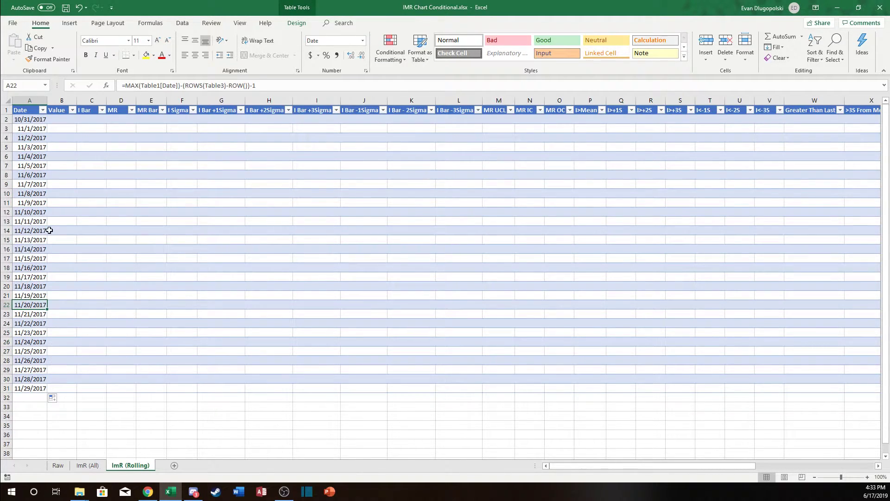
Step: Begin a VLOOKUP in Value cell B2, glancing at the Raw and ImR (All) sheets
drag(37, 122, 37, 403)
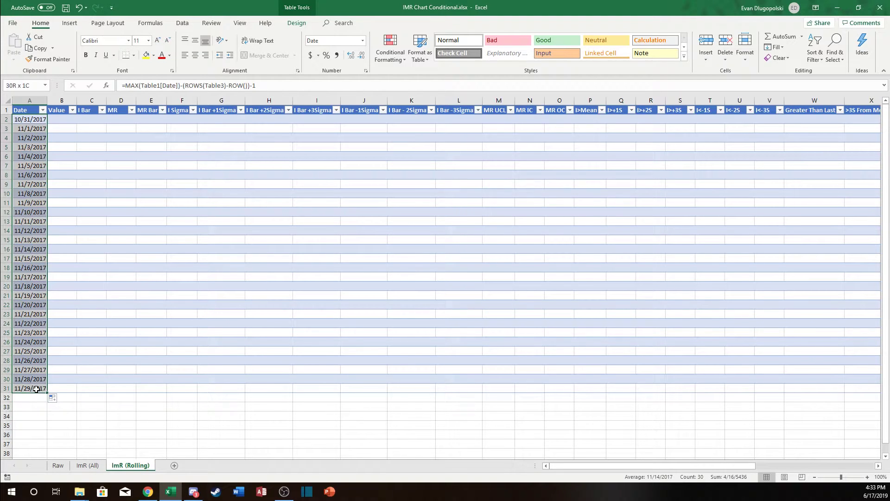
click(30, 407)
click(53, 120)
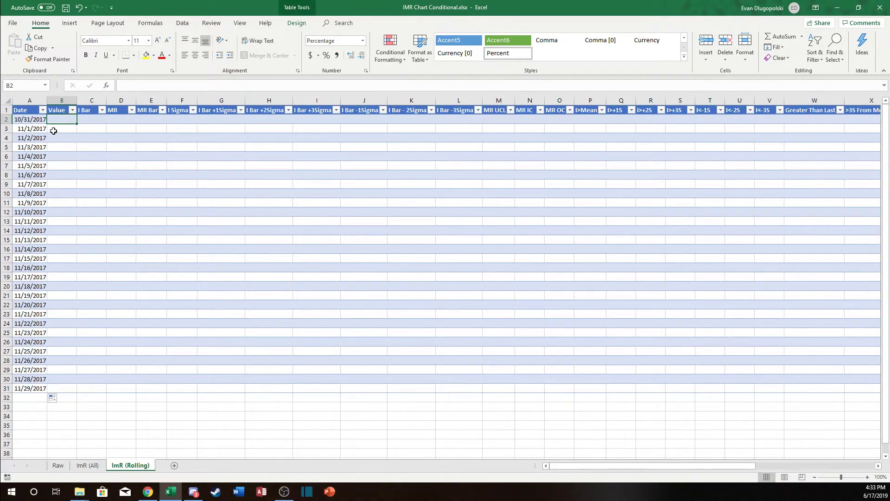
click(35, 120)
click(64, 119)
text(=vl)
key(Tab)
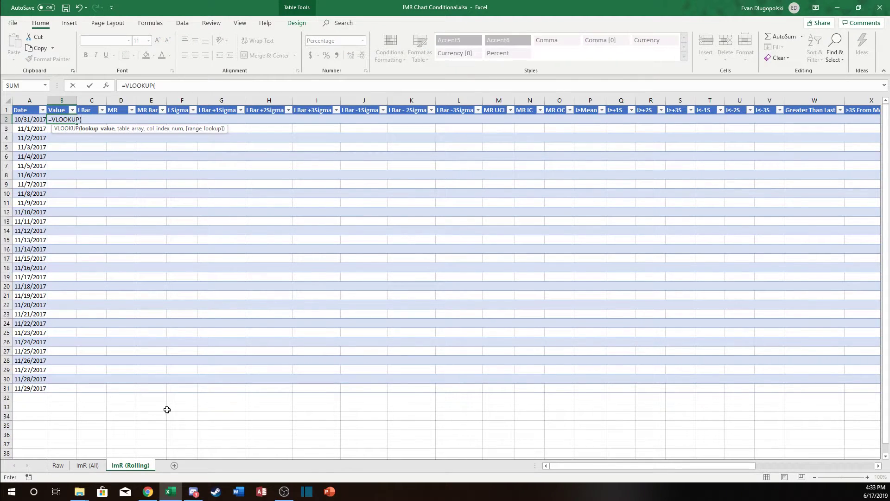
click(59, 465)
scroll(75, 284, up, 8)
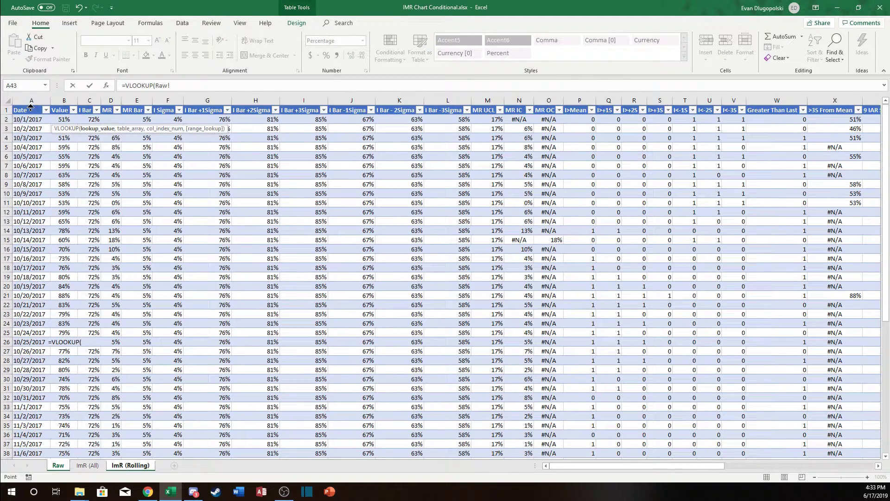
click(97, 469)
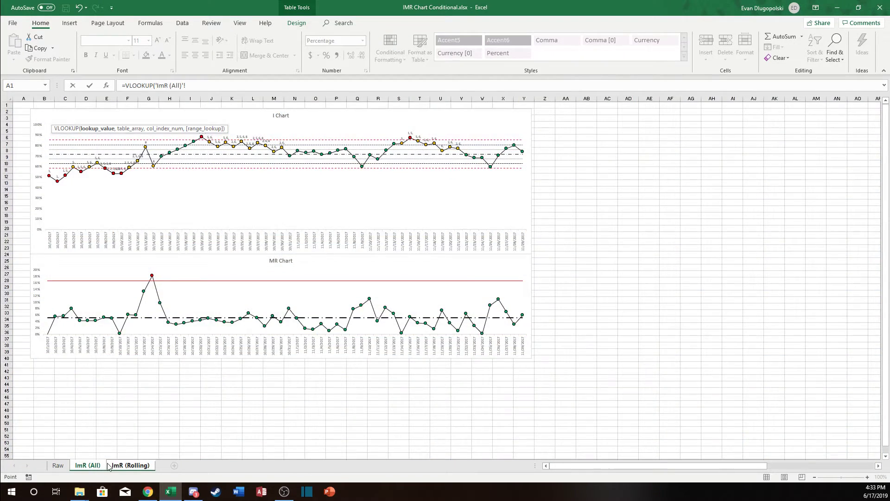
click(122, 465)
click(34, 119)
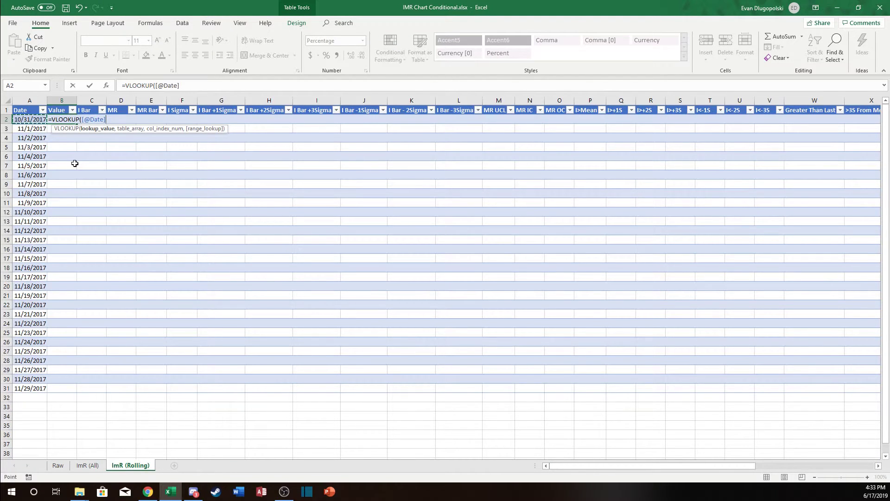
text(,TABL)
key(Tab)
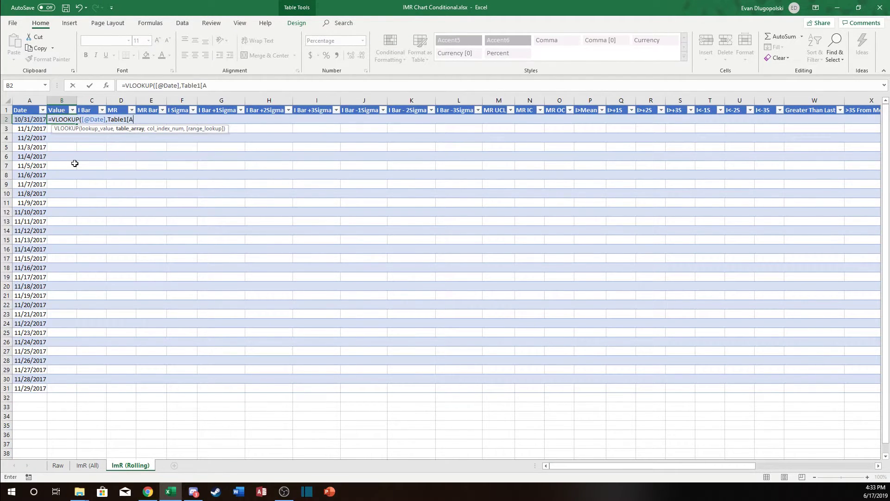
key(BackSpace)
key(BackSpace)
text(#All],)
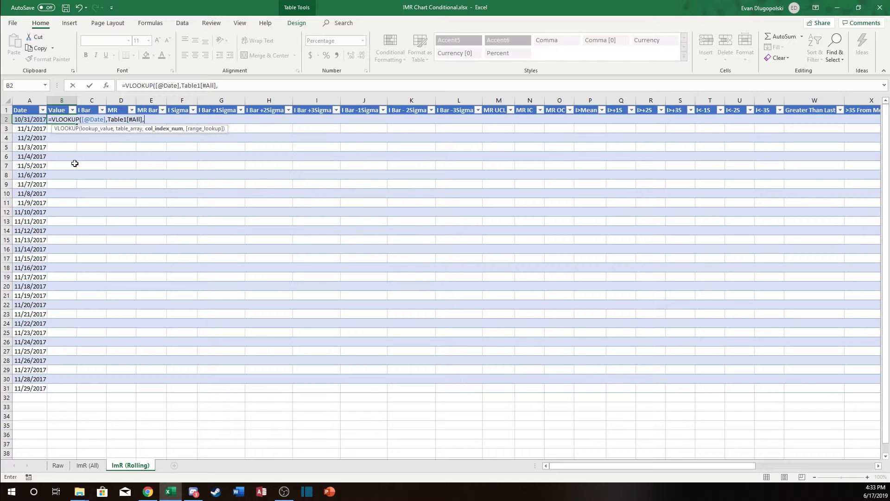
text(COL)
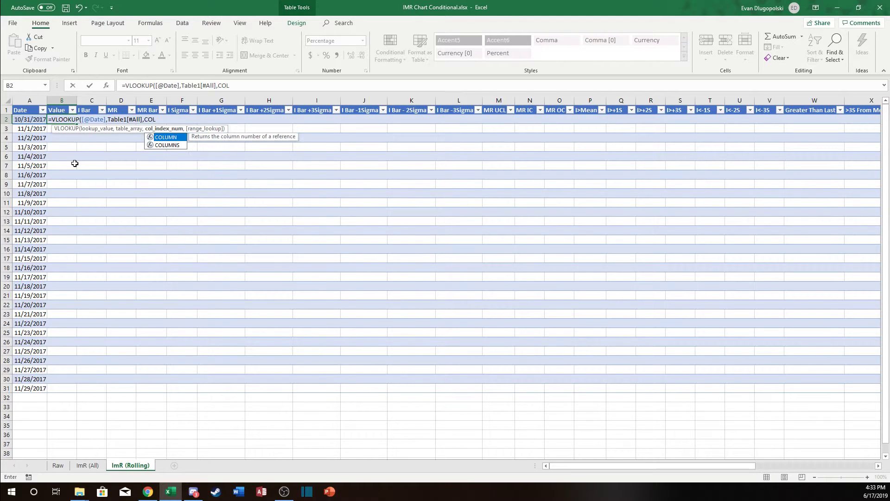
key(Tab)
text())
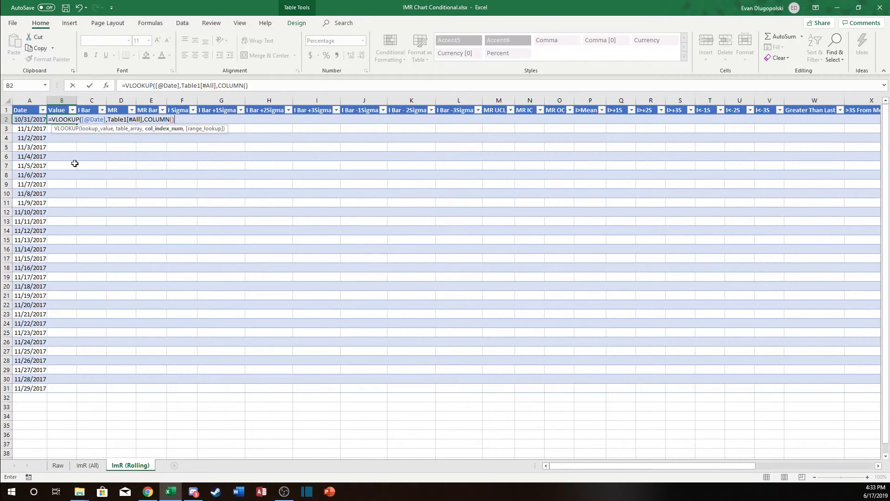
text(,)
key(Down)
key(Tab)
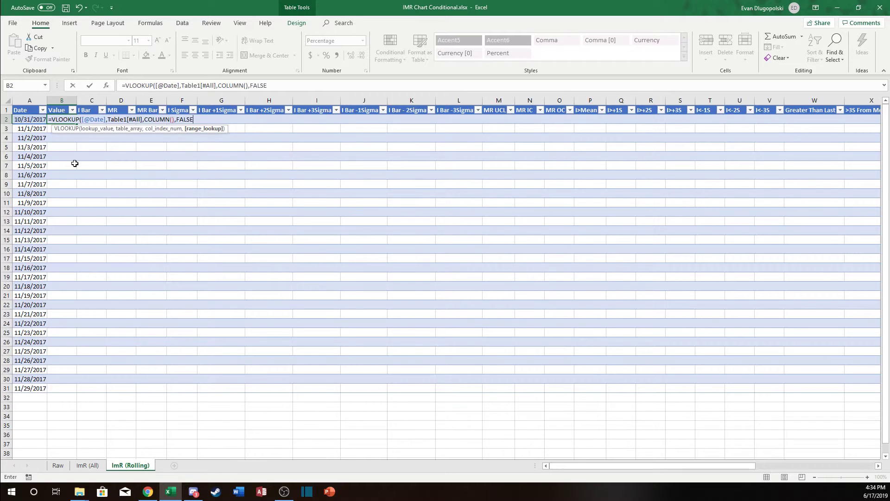
key(Return)
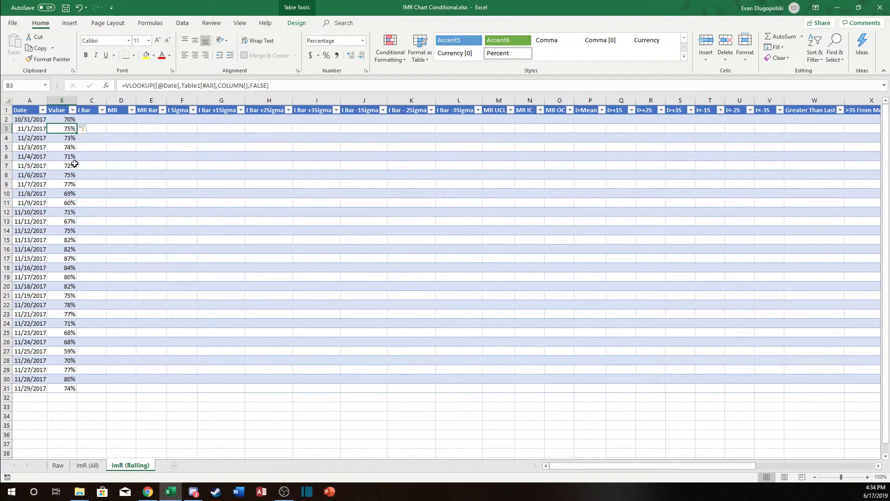
Step: Compare the last row's date and looked-up value against the Raw data
click(62, 387)
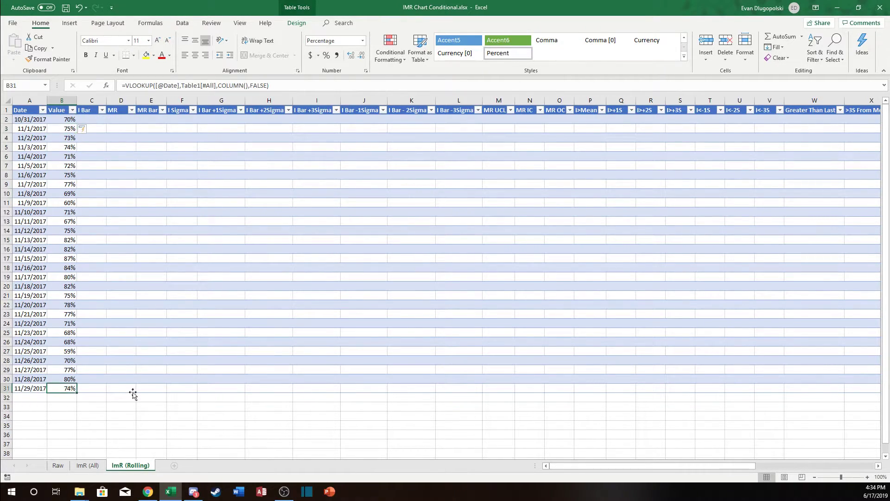
click(20, 389)
click(63, 387)
click(58, 465)
scroll(83, 373, down, 3)
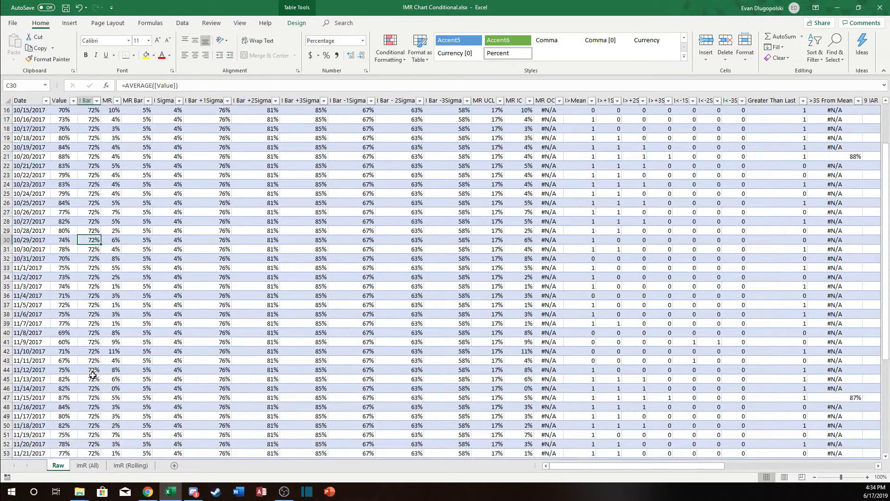
Step: Copy B2's COLUMN()-based VLOOKUP and paste it across row 2 through column AG
click(139, 349)
click(88, 465)
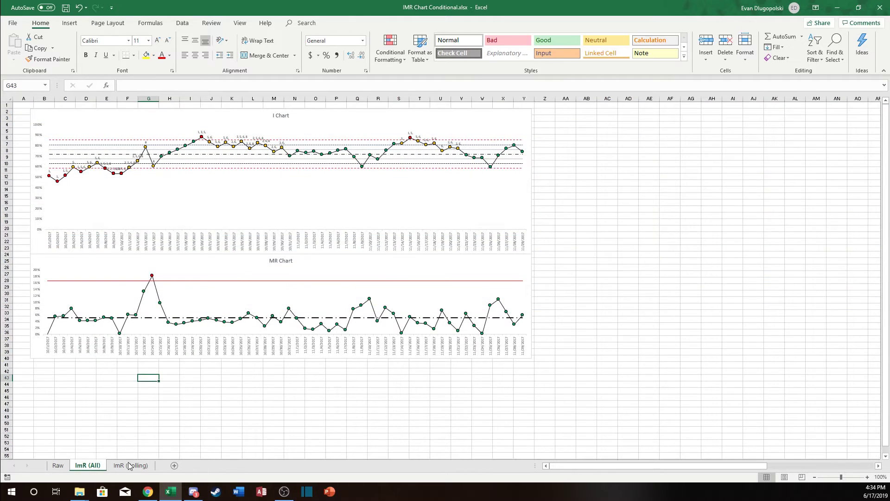
click(130, 465)
click(70, 218)
click(70, 119)
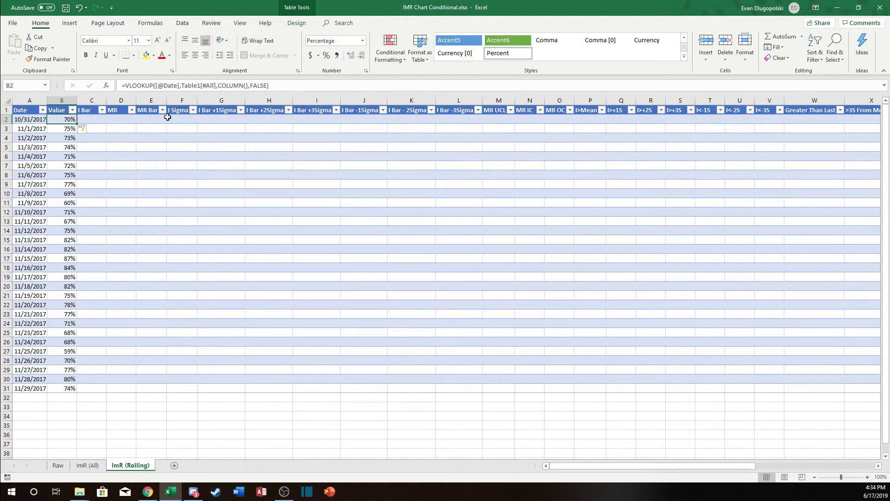
drag(270, 85, 121, 85)
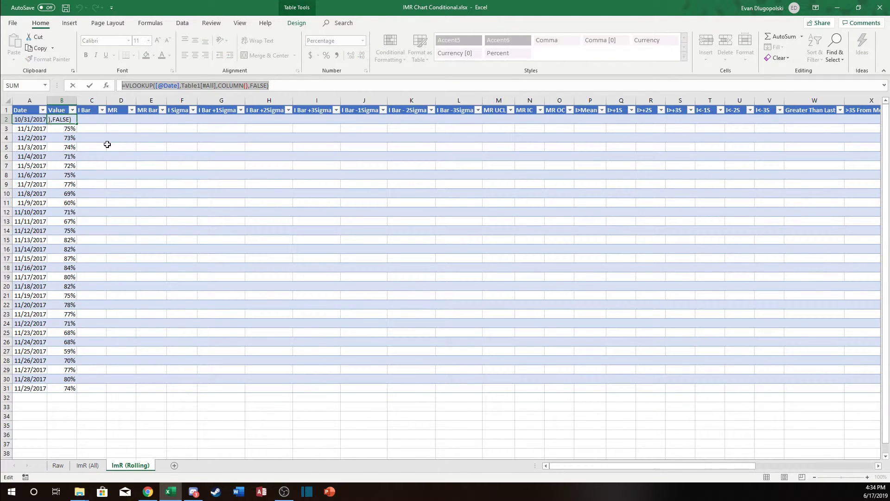
key(Escape)
key(ctrl+c)
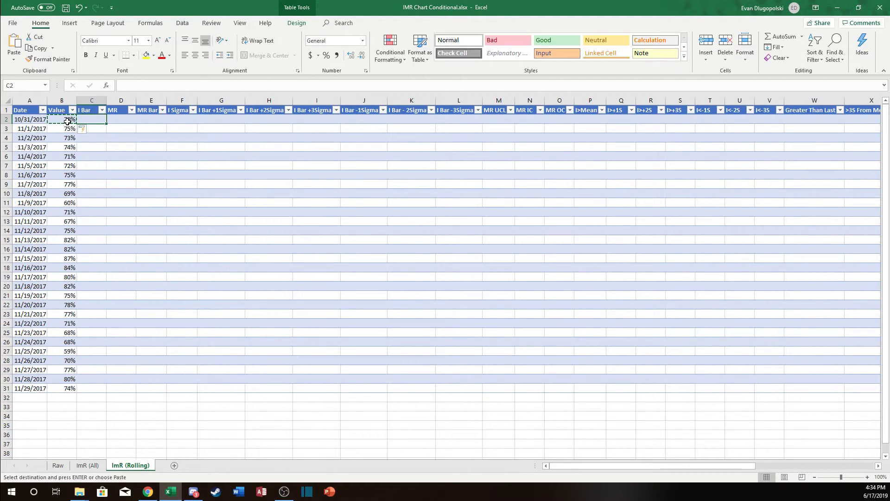
key(ctrl+shift+Right)
key(ctrl+v)
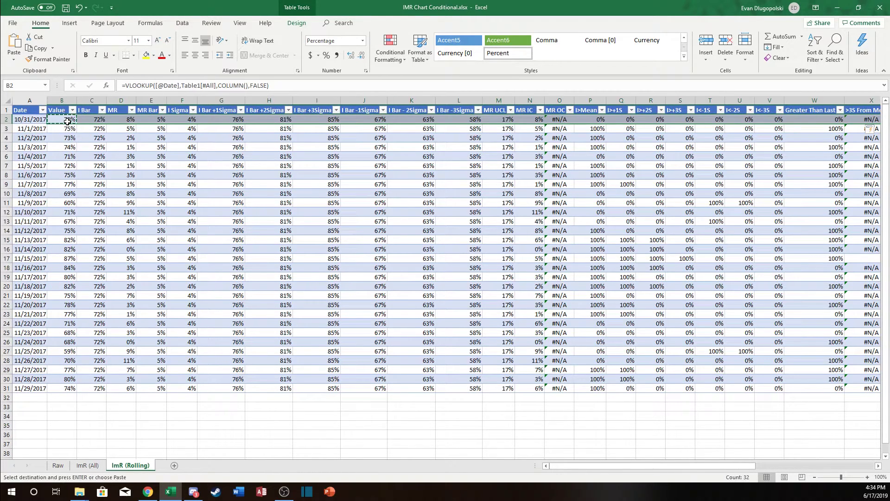
click(222, 166)
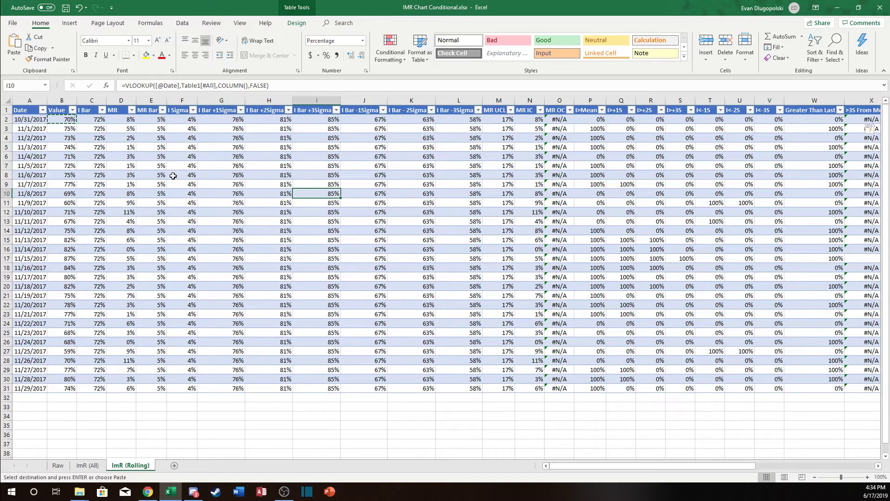
Step: Review filled results across the table, including the Greater Than Last and I>+2S columns
scroll(121, 162, down, 2)
click(131, 352)
scroll(228, 354, up, 2)
scroll(280, 341, right, 3)
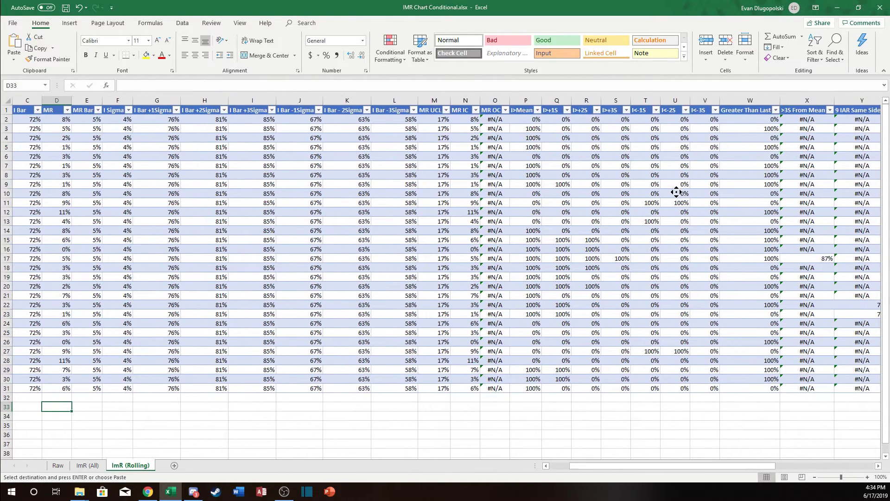
click(710, 137)
scroll(709, 134, right, 2)
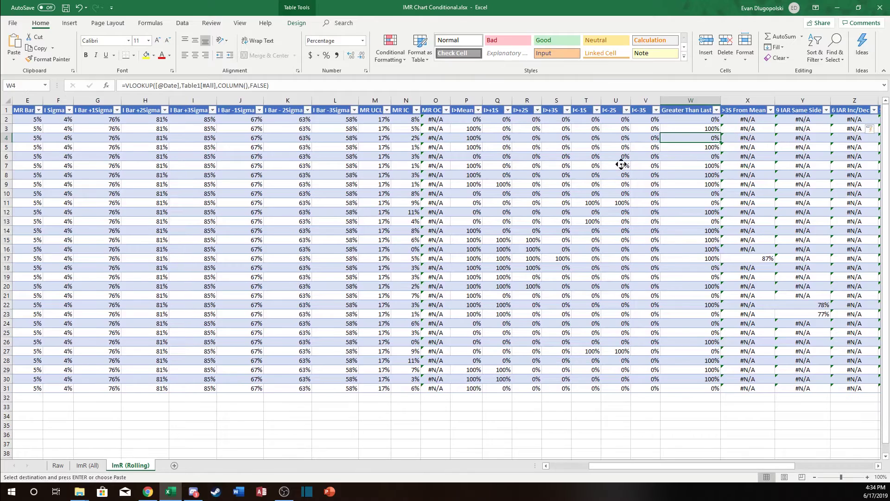
click(484, 171)
scroll(484, 170, right, 10)
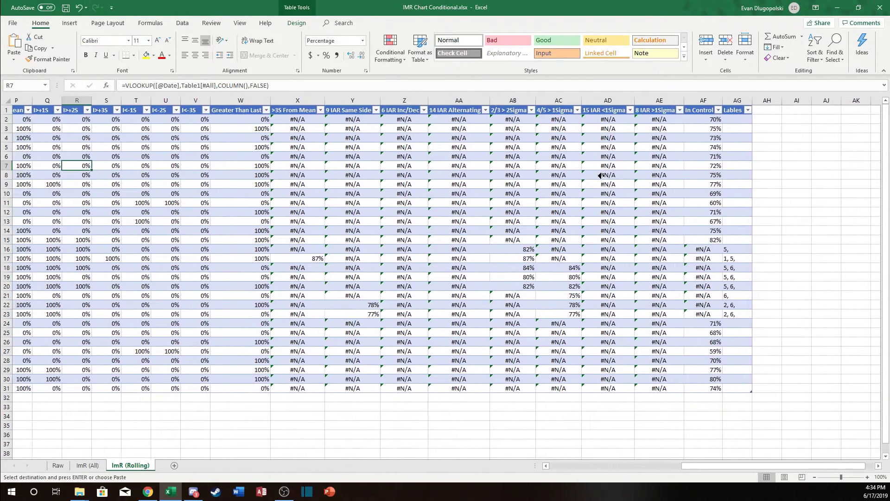
scroll(603, 176, left, 15)
click(217, 155)
key(Down)
key(Down)
key(Down)
key(Down)
key(Right)
key(Right)
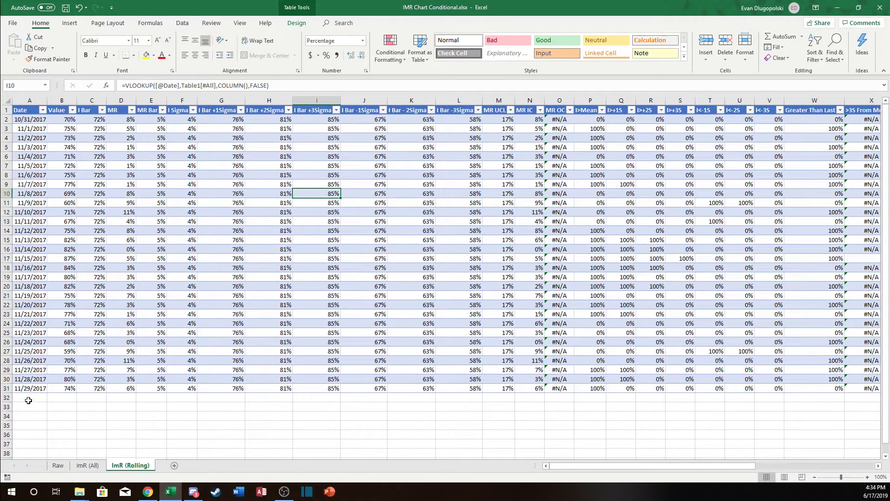
Step: Extend the Raw dates to 11/30/2017 and enter a 50% value for that date
drag(33, 388, 35, 122)
click(53, 434)
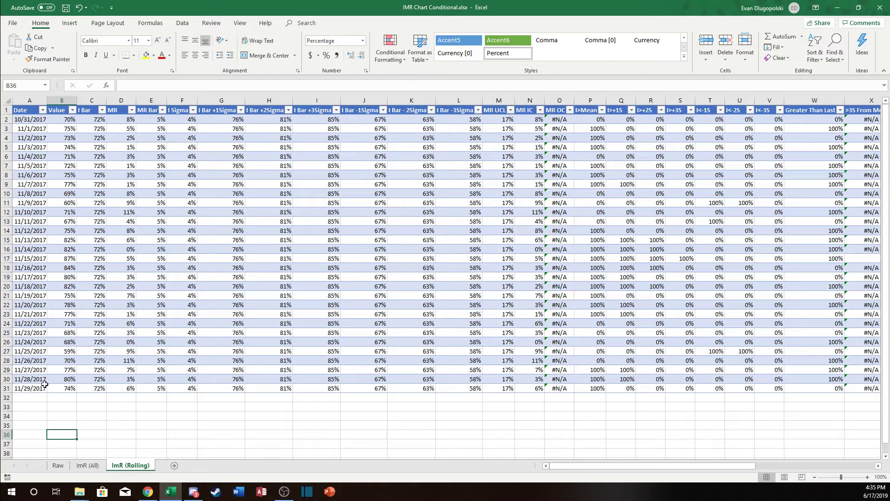
click(58, 465)
click(39, 306)
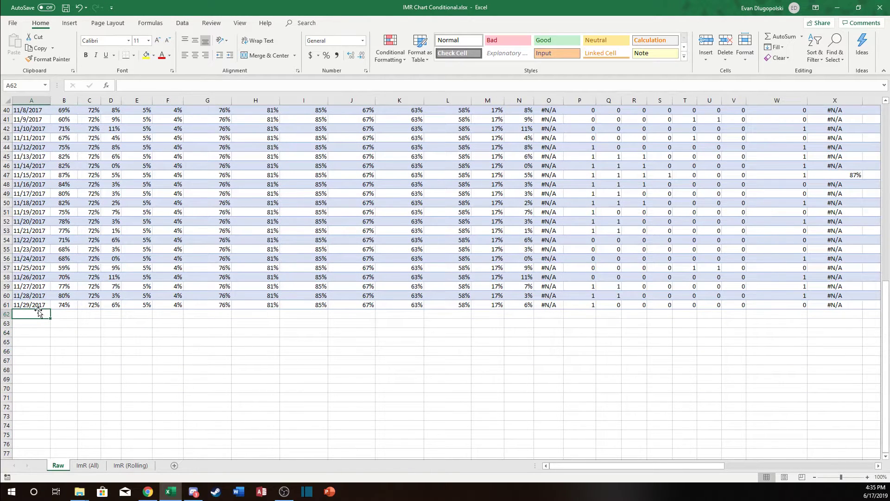
drag(50, 309, 59, 317)
click(69, 317)
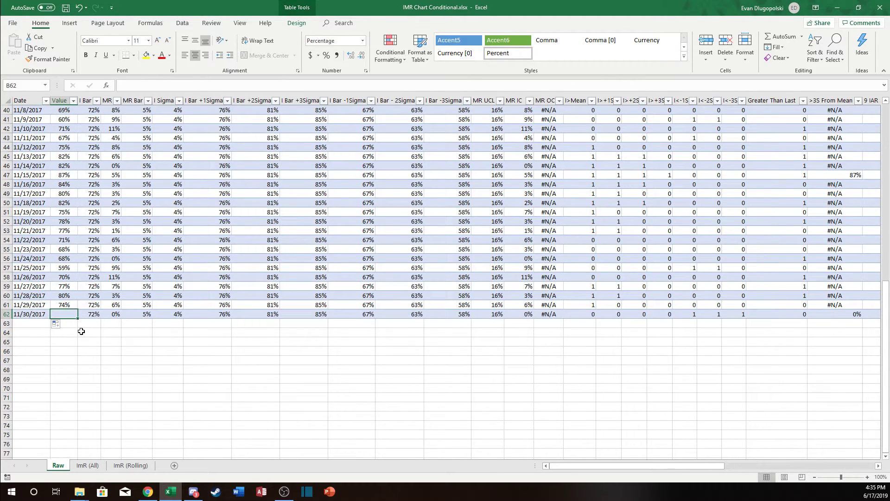
text(50)
key(Return)
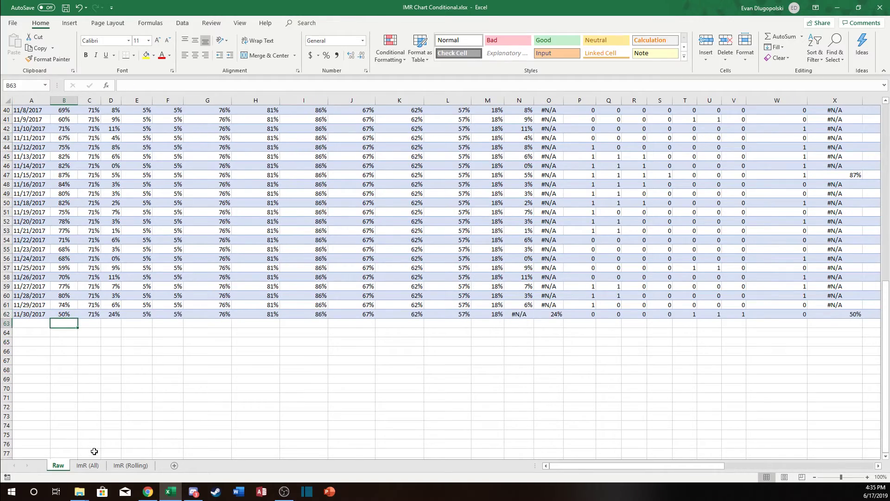
Step: Check that the ImR (Rolling) table now ends at 11/30/2017 with the new 50% value
click(87, 465)
click(133, 464)
click(43, 388)
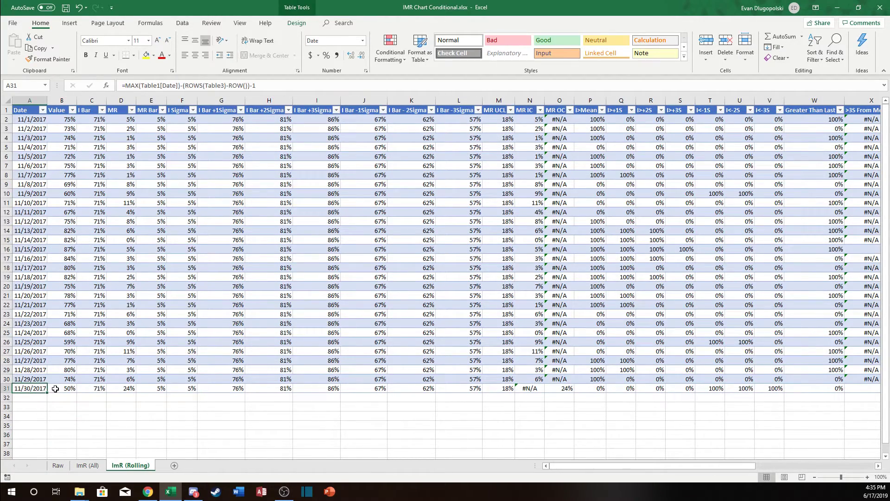
click(57, 389)
key(Up)
key(Up)
key(Up)
key(Right)
key(Right)
key(Right)
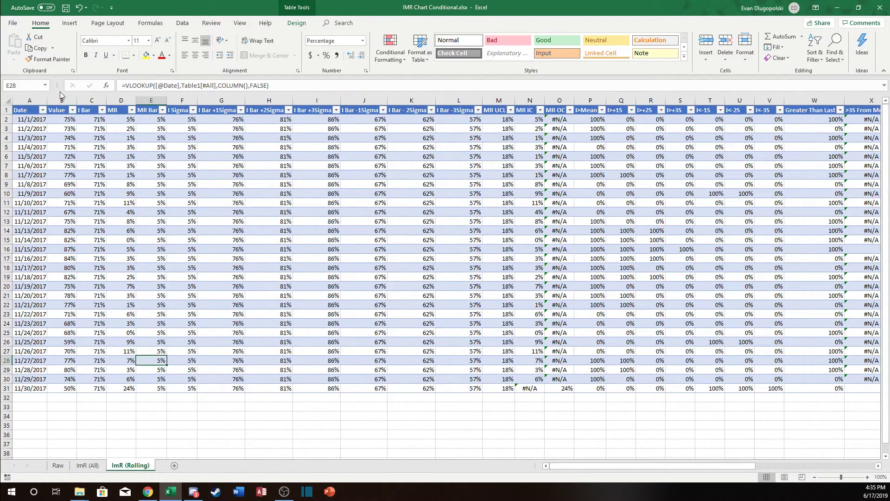
click(529, 277)
scroll(505, 273, right, 3)
scroll(506, 273, left, 3)
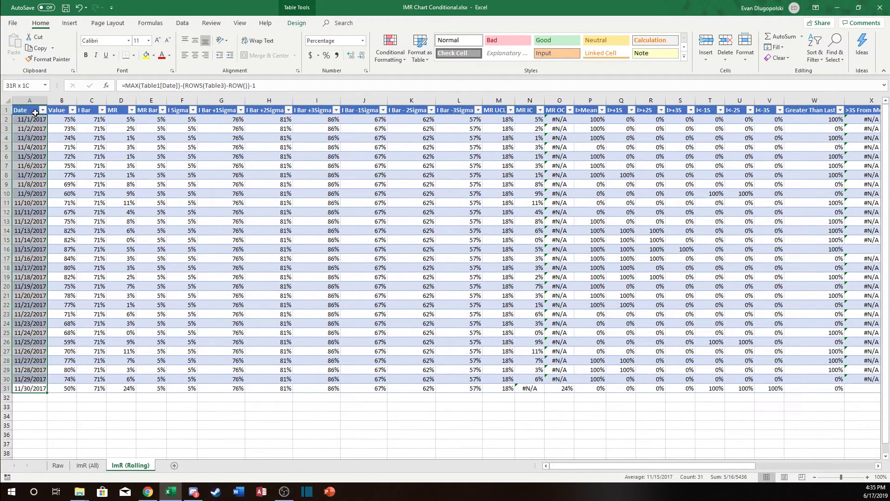
Step: Insert a 2-D line chart of A1:C31 (Date, Value, I Bar), then move and enlarge it beside the table
drag(29, 111, 85, 388)
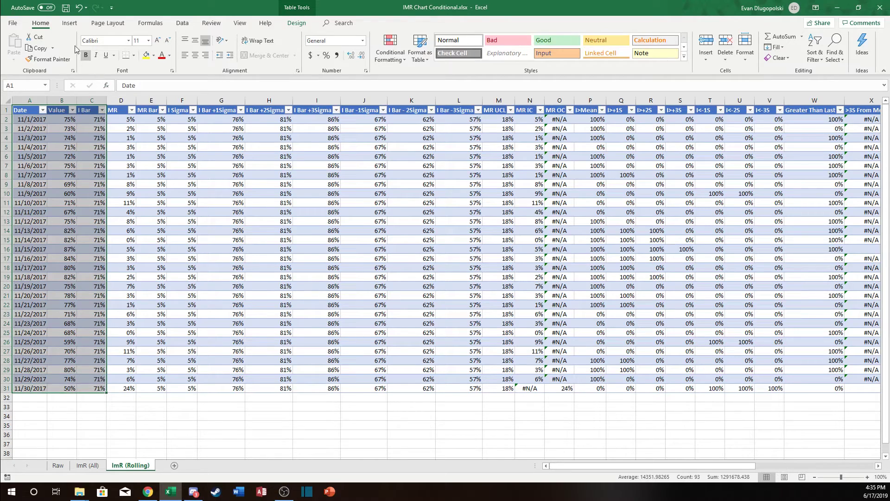
click(69, 22)
click(397, 47)
click(407, 85)
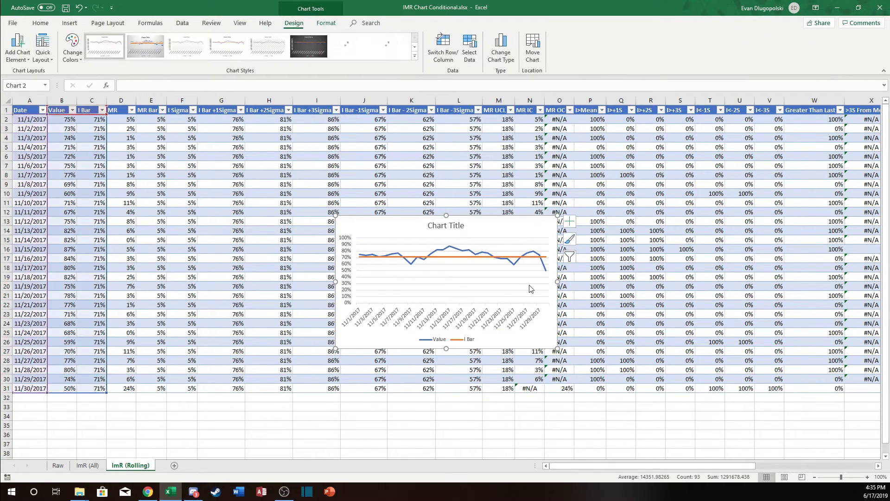
drag(562, 333, 548, 410)
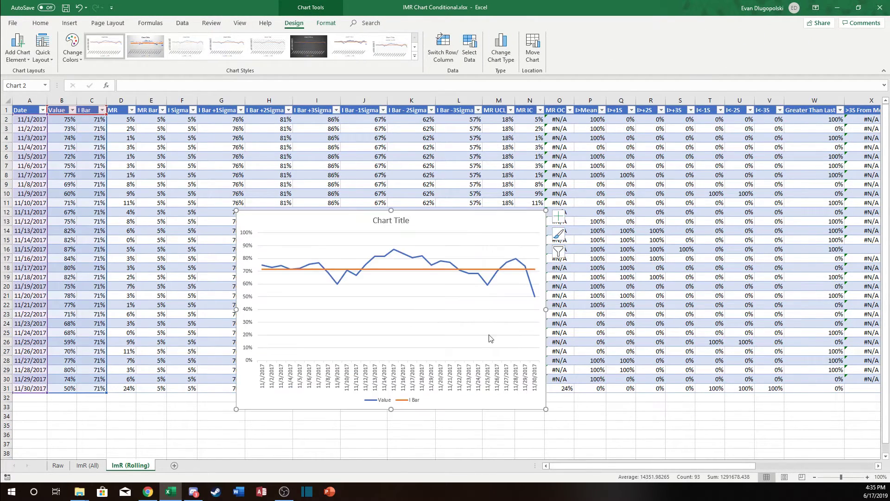
drag(491, 224, 465, 216)
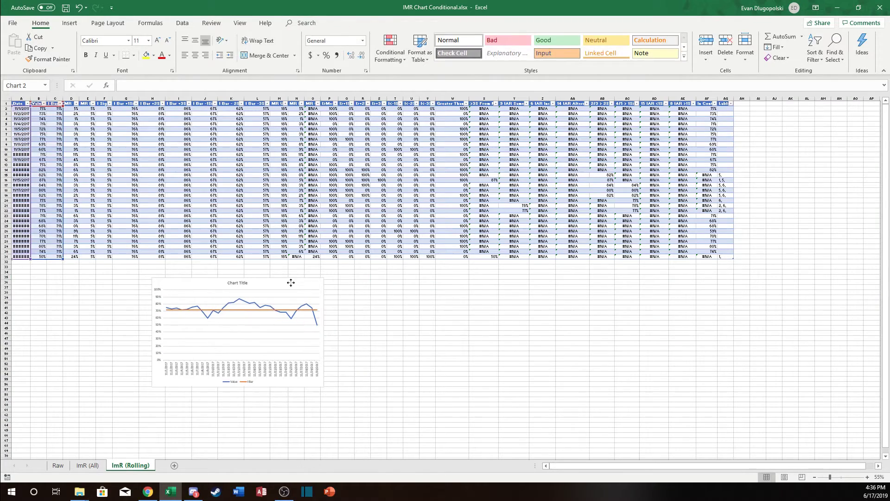
Step: Delete rows 12–31 of the rolling table and see the chart shrink to 10 points
click(291, 283)
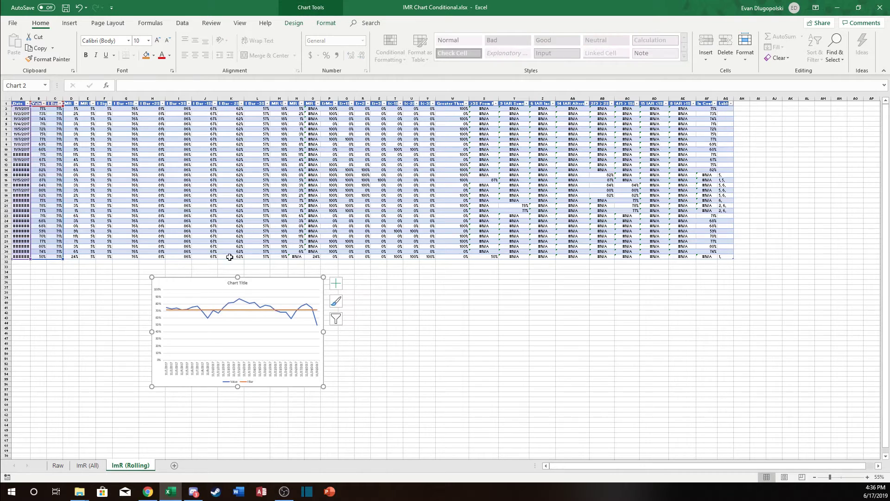
click(205, 230)
drag(5, 160, 5, 257)
right_click(4, 256)
click(37, 345)
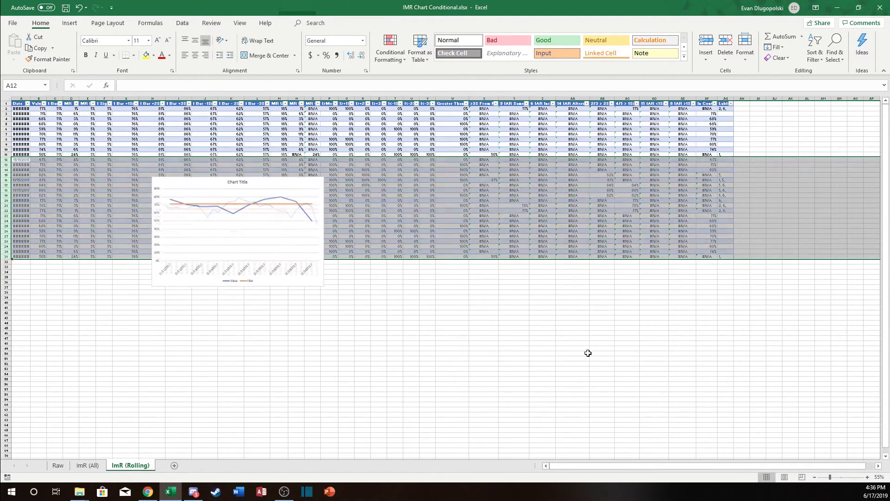
click(194, 174)
click(207, 179)
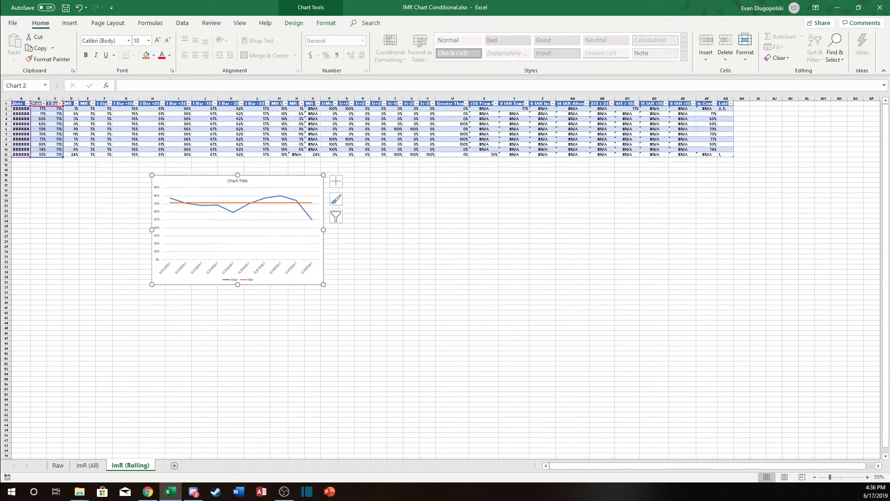
click(80, 209)
Step: Fill the dates from A11 down to row 31 to restore all 30 rows
click(21, 154)
drag(31, 157, 35, 257)
click(125, 328)
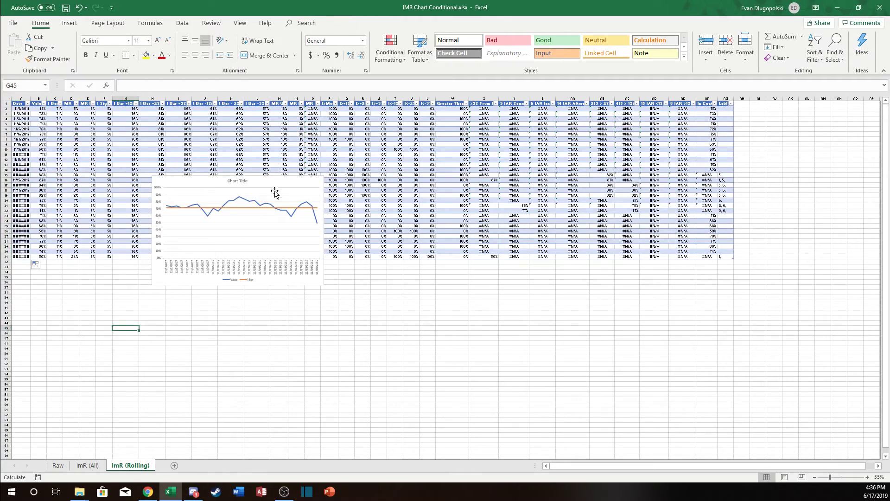